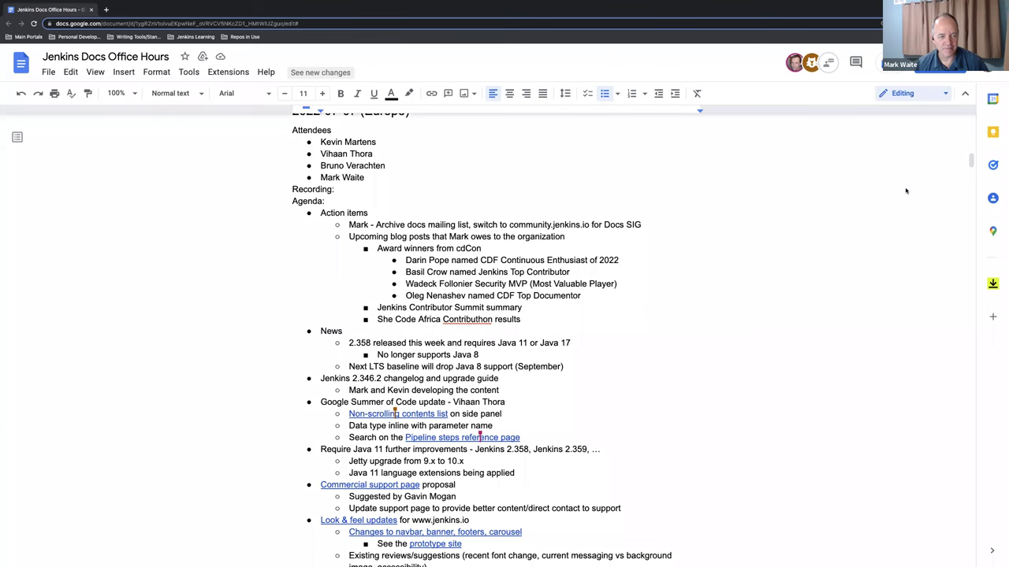
Scroll through the agenda to review the LTS, changelog and governance board notes.
scroll(498, 235, "up", 1)
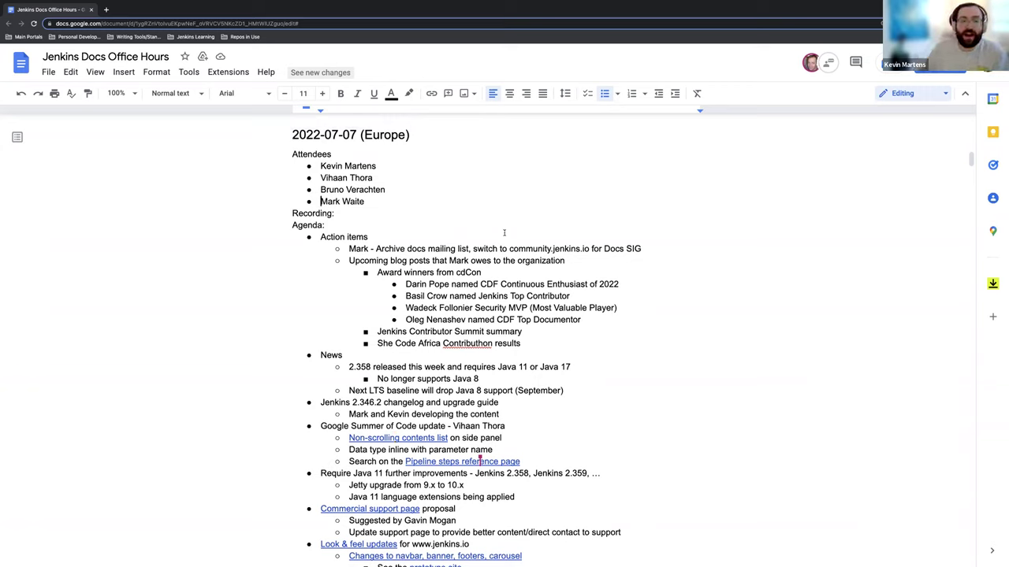
scroll(504, 234, "down", 1)
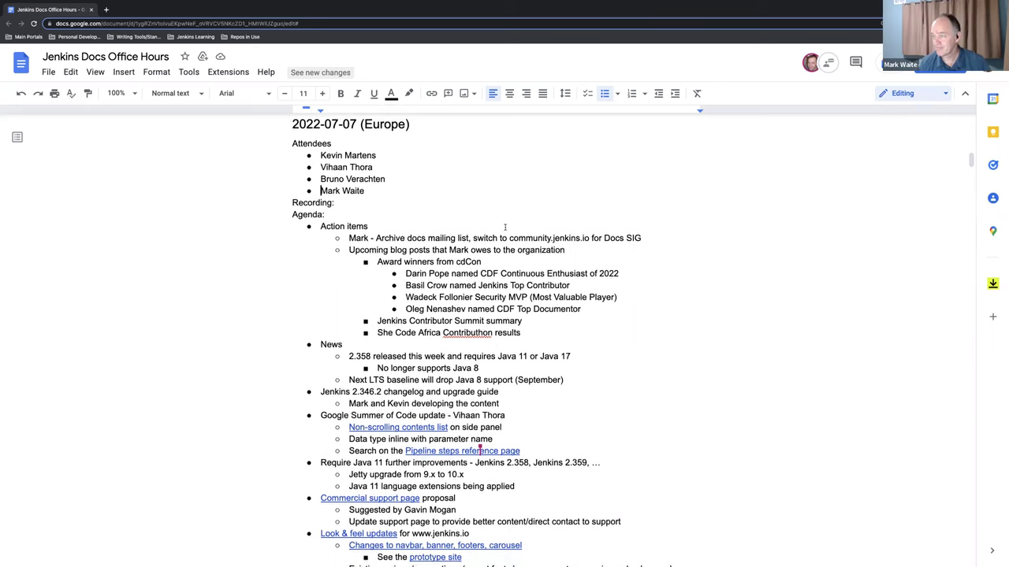
scroll(761, 272, "down", 1)
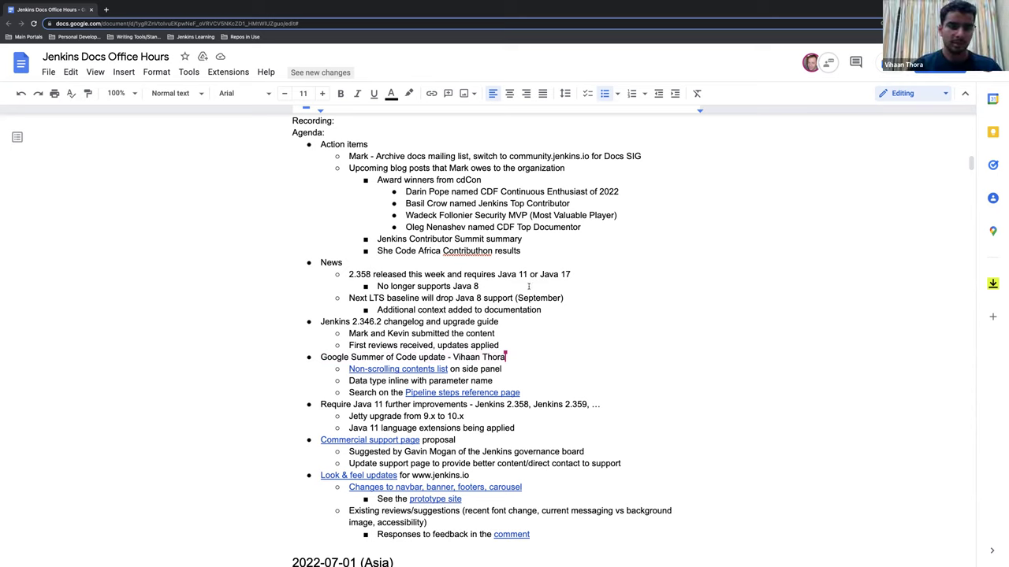
Preview the 'Non-scrolling contents list' link in the Google Summer of Code notes, then close the preview.
scroll(544, 281, "down", 1)
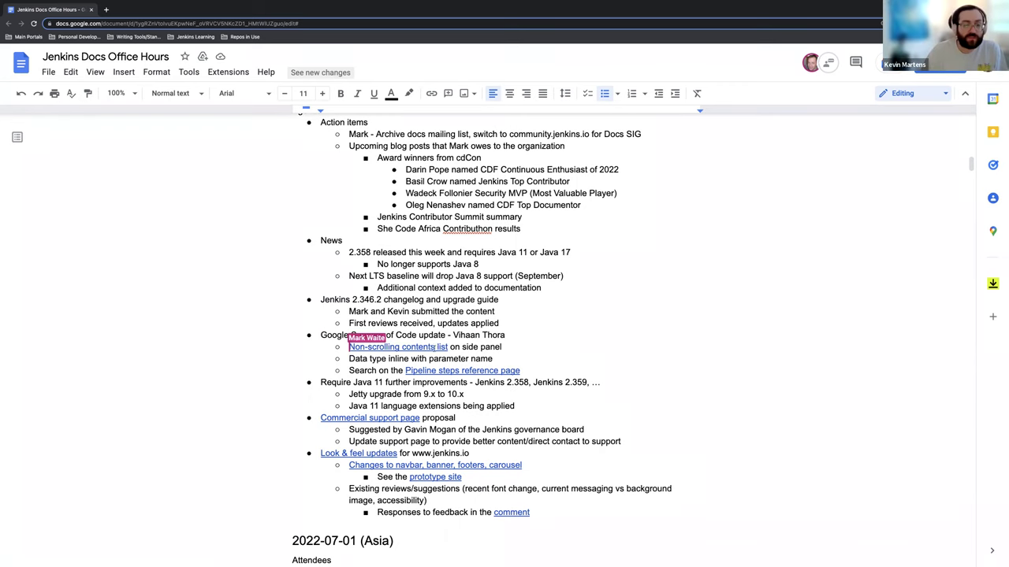
right_click(434, 349)
left_click(432, 354)
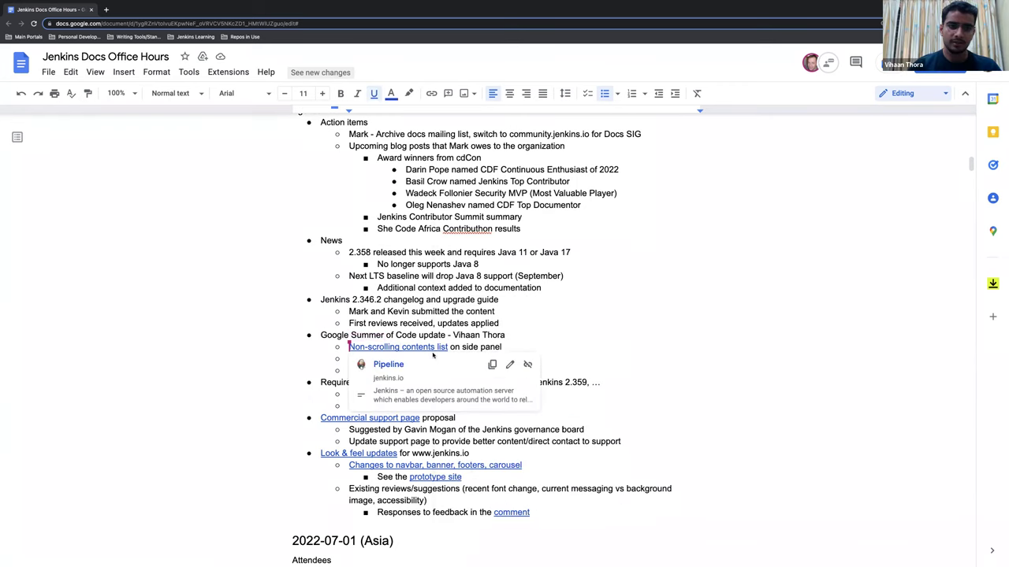
left_click(558, 351)
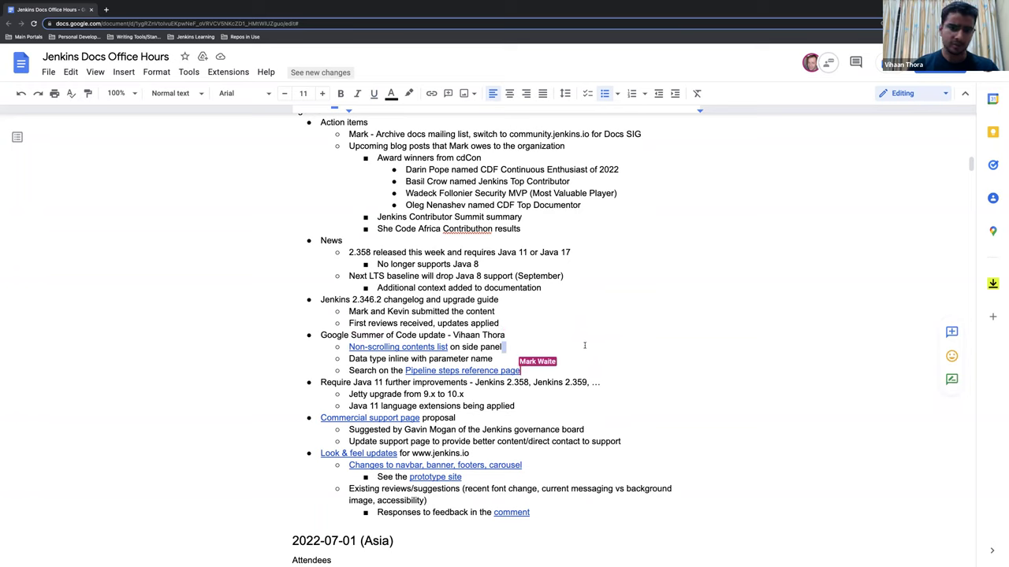
Open the 'Pipeline steps reference page' link in a new browser tab.
left_click(489, 371)
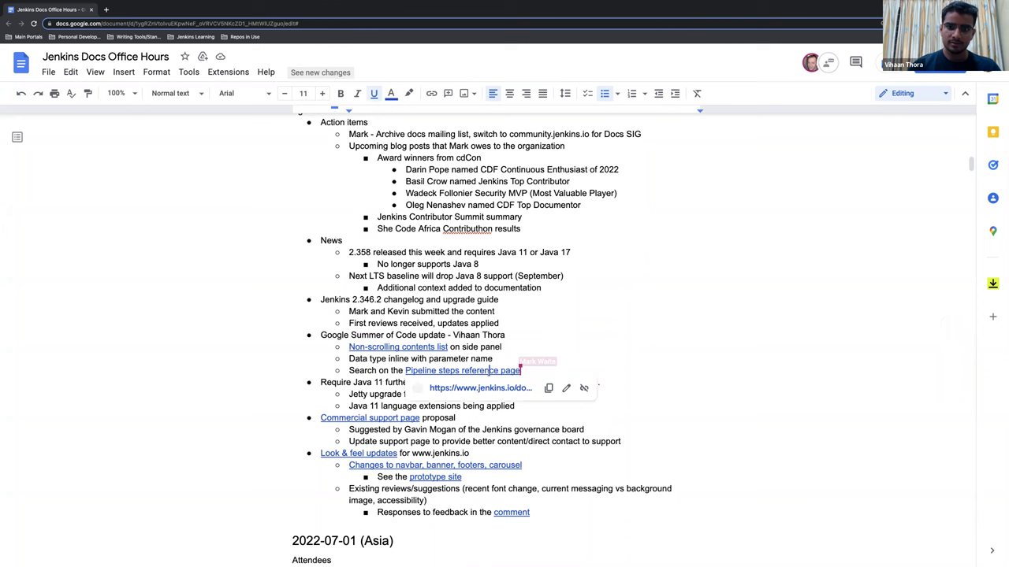
right_click(490, 390)
left_click(494, 392)
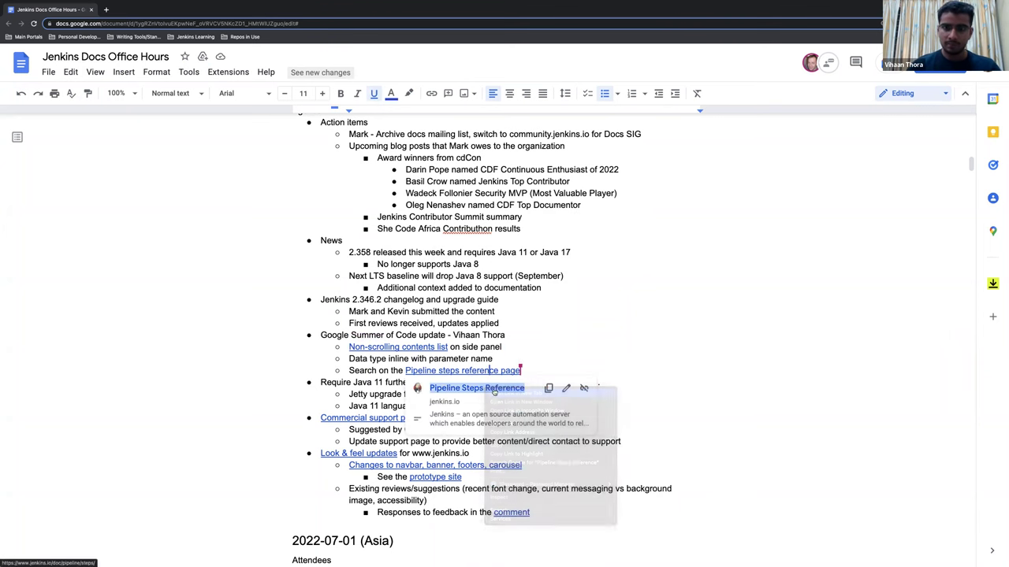
On the Pipeline Steps Reference page, filter steps by 'milestone' and shorten it to widen results.
key("ctrl+Tab")
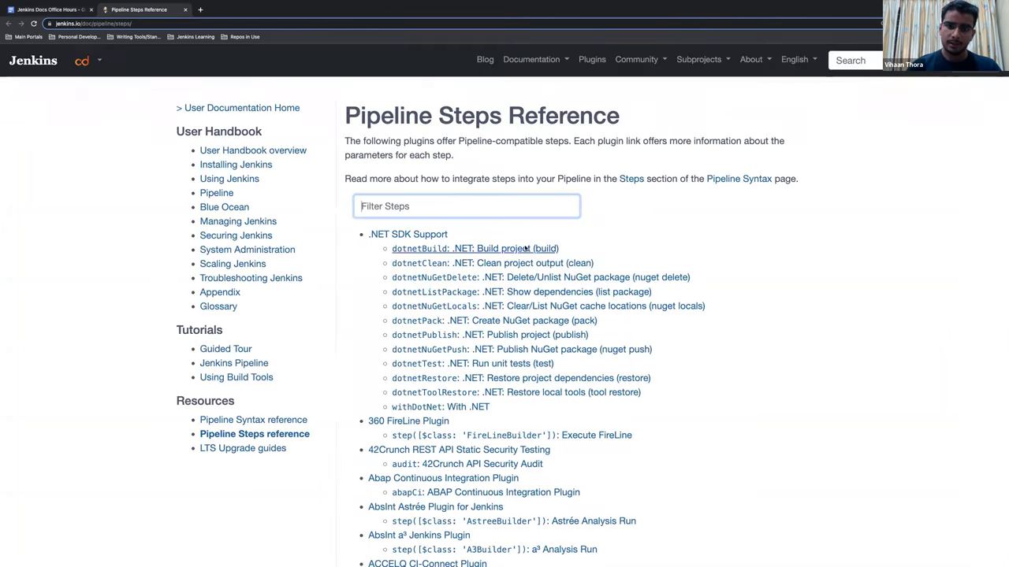
left_click(504, 206)
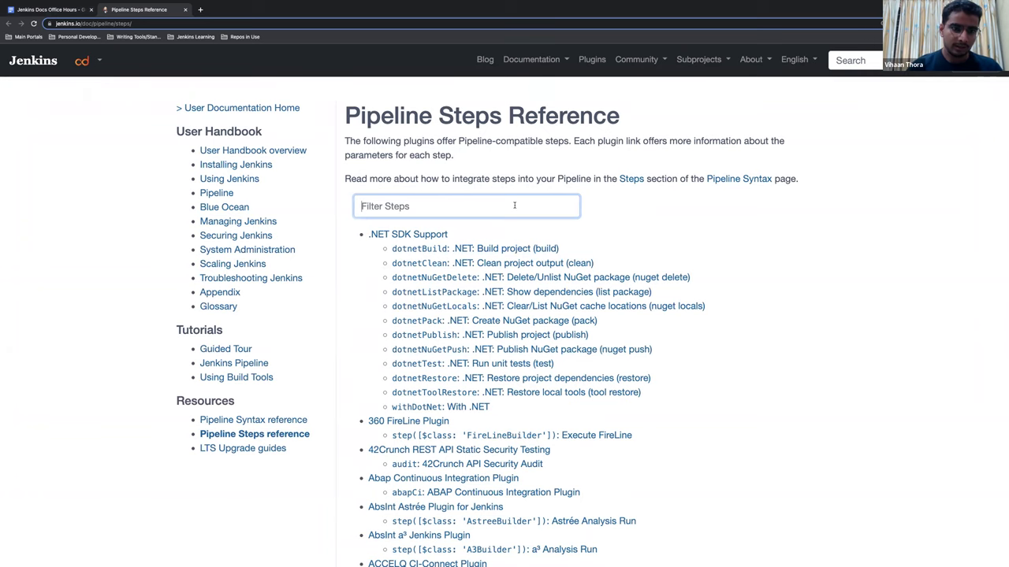
type("milestone")
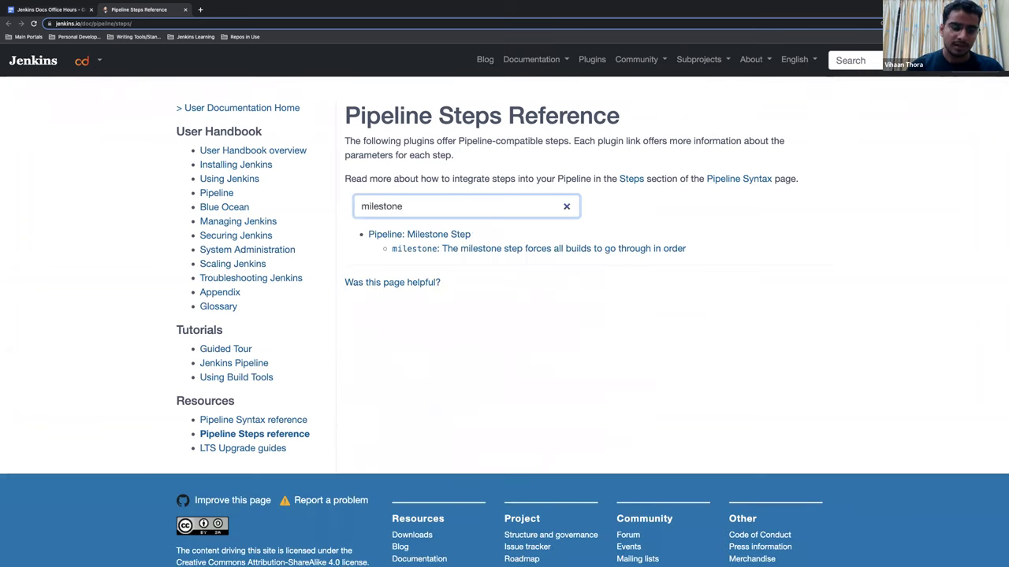
key("BackSpace")
key("BackSpace")
key("BackSpace")
key("BackSpace")
key("BackSpace")
key("BackSpace")
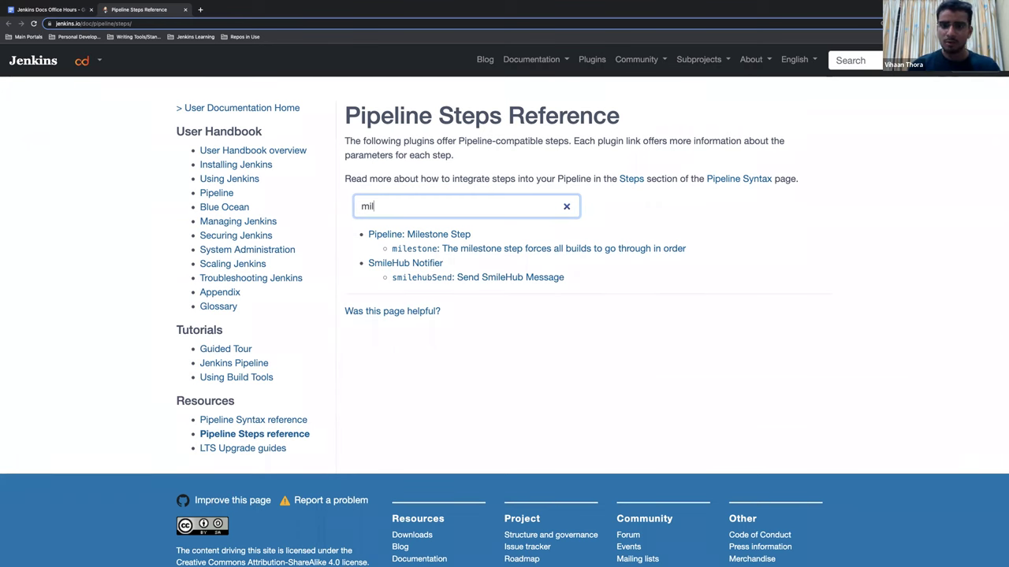
key("BackSpace")
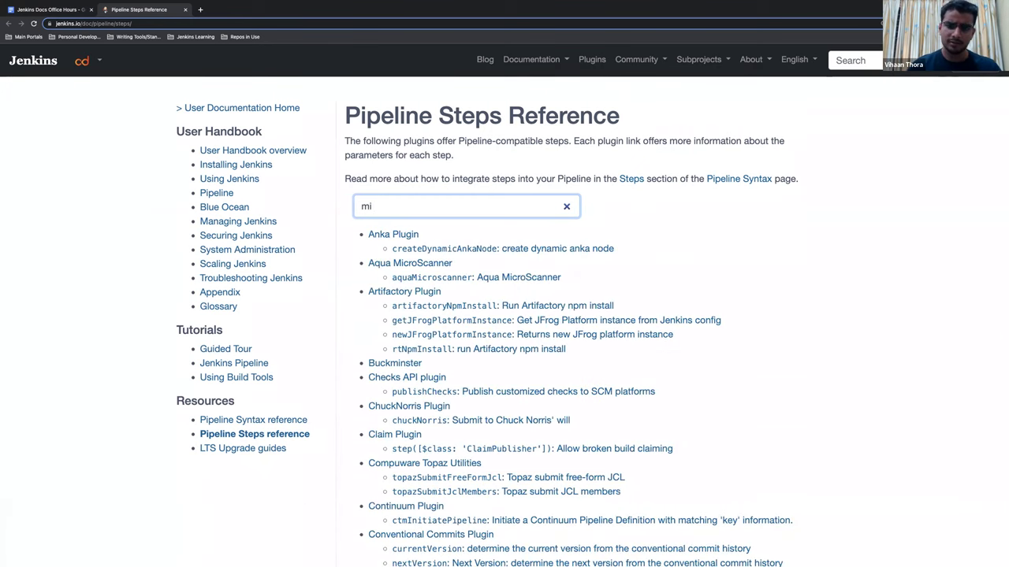
scroll(436, 265, "down", 1)
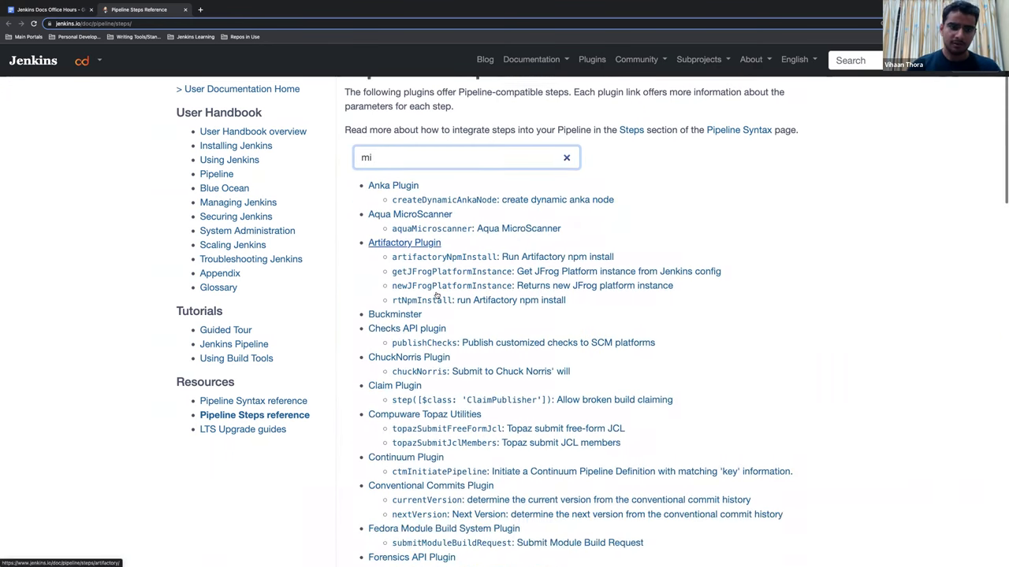
scroll(436, 294, "up", 1)
Replace the step filter with 'API' and browse the matching steps.
double_click(378, 206)
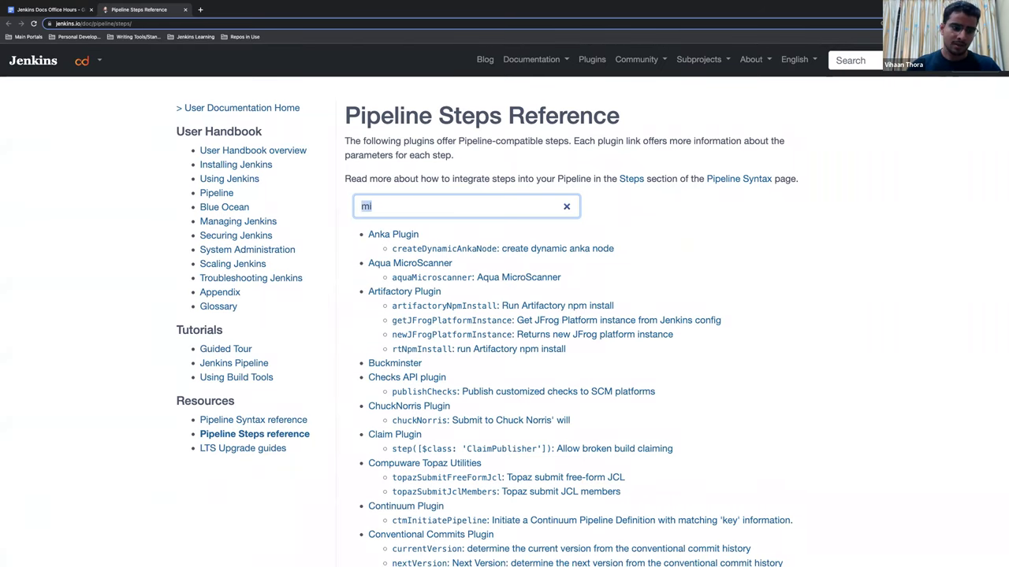
key("BackSpace")
type("API")
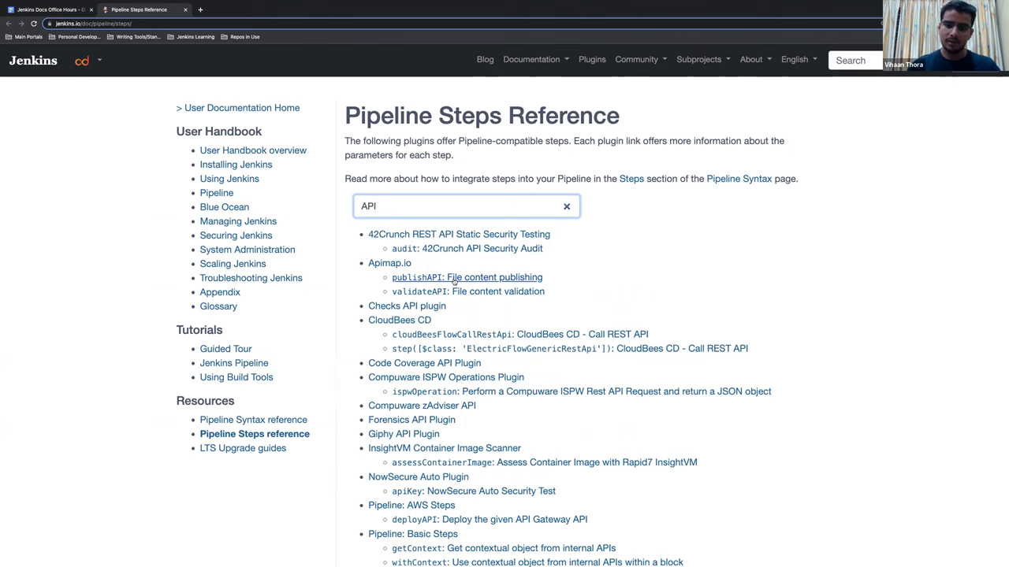
scroll(453, 282, "down", 3)
scroll(454, 286, "down", 4)
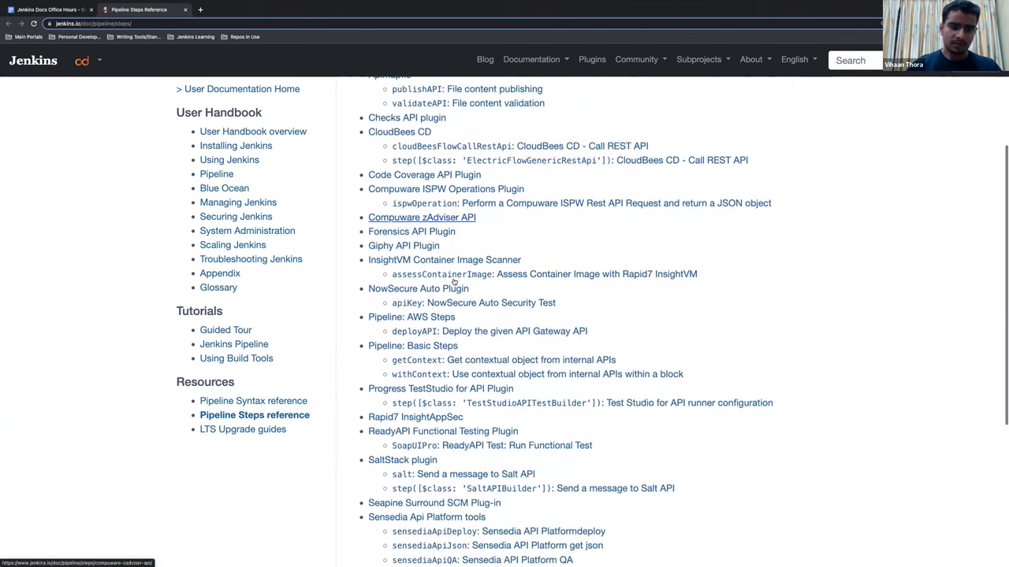
scroll(532, 222, "up", 7)
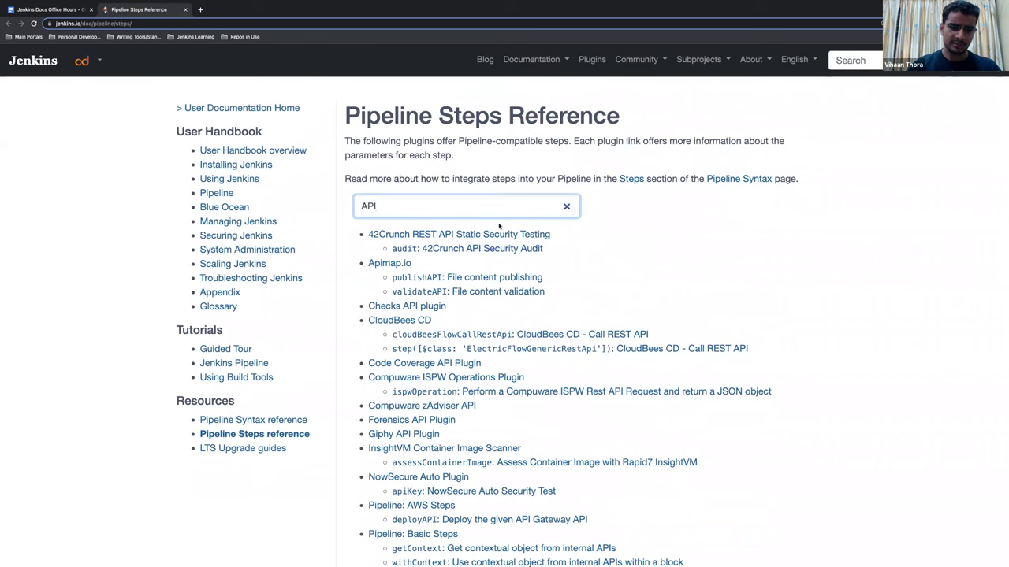
scroll(569, 196, "down", 1)
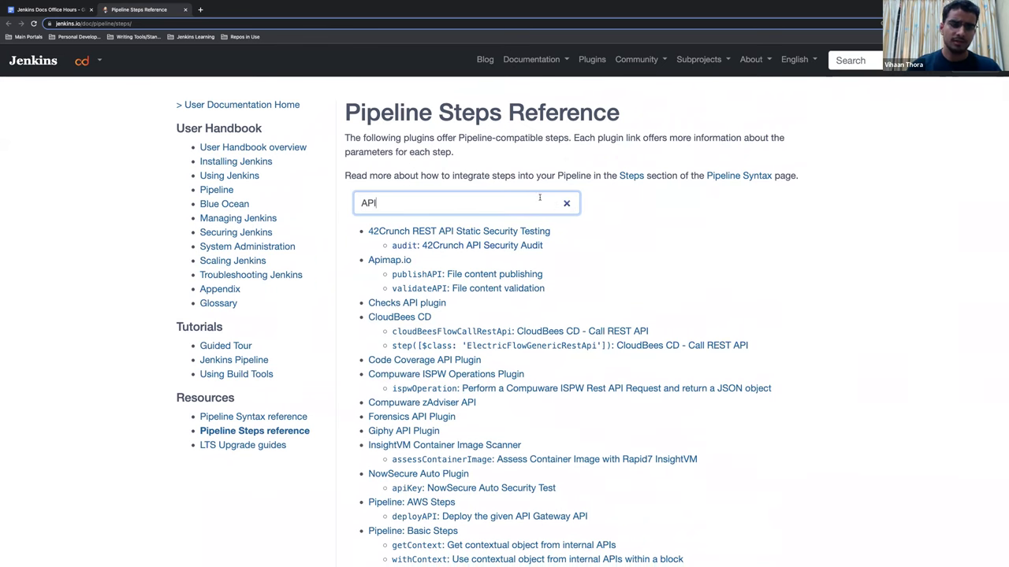
scroll(566, 204, "down", 1)
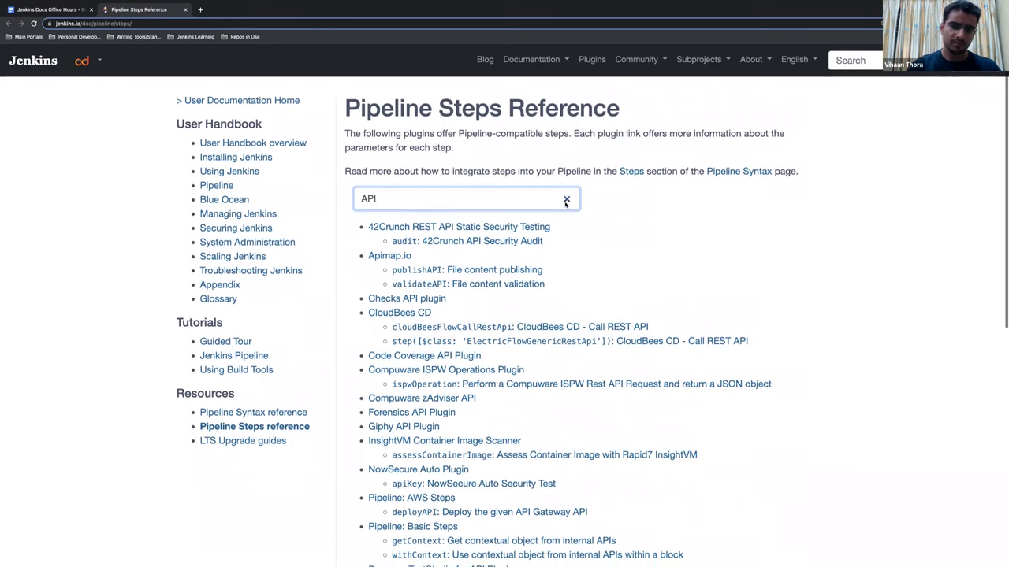
scroll(565, 207, "down", 2)
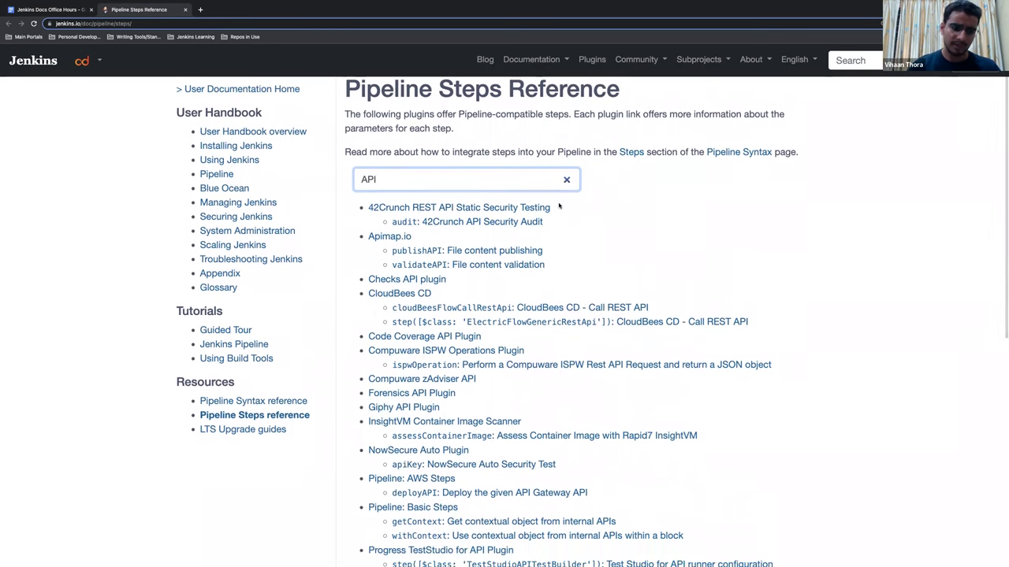
scroll(558, 204, "down", 1)
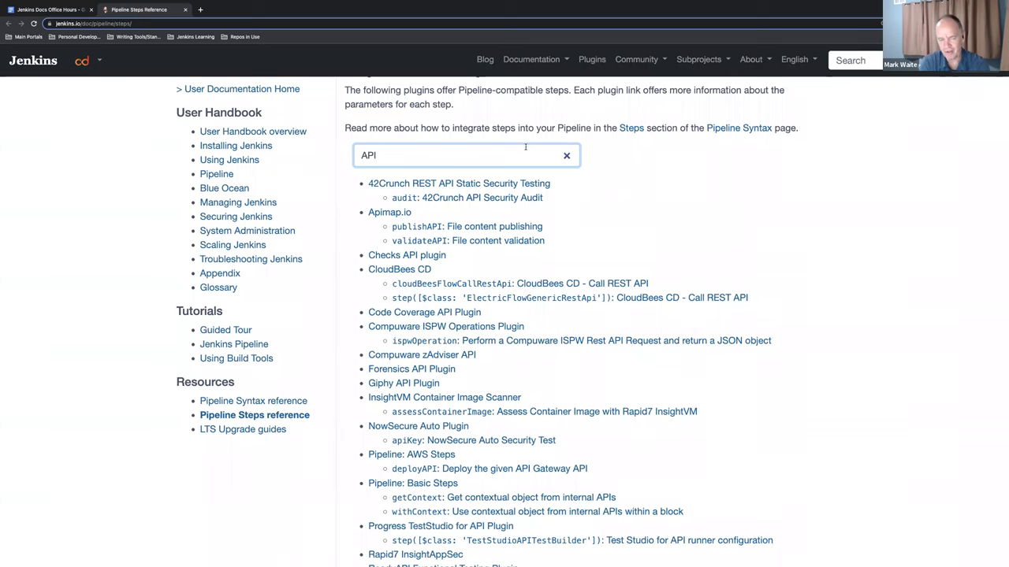
Clear the API filter to list all steps, then return to the office hours notes.
left_click(566, 156)
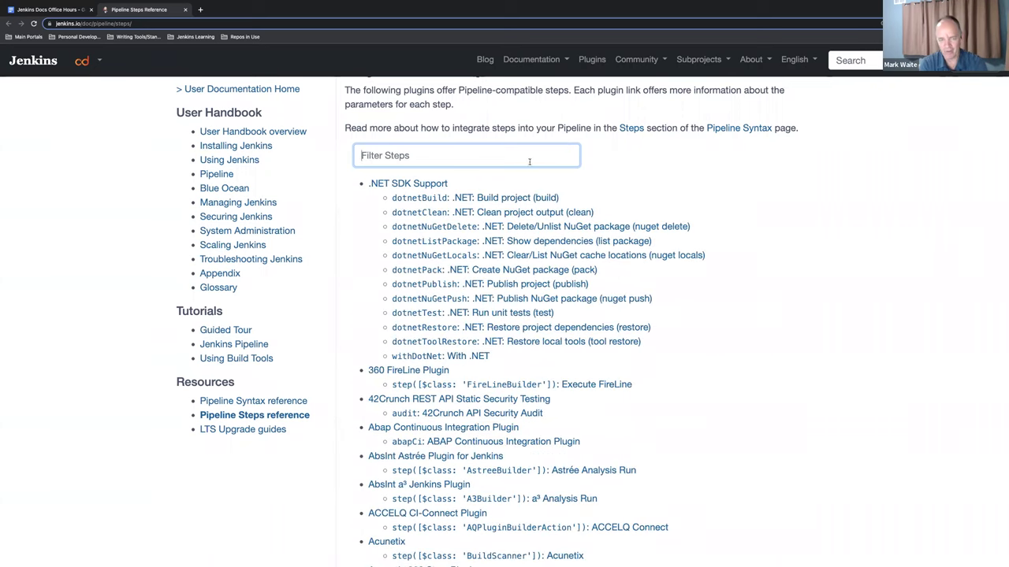
scroll(526, 163, "up", 1)
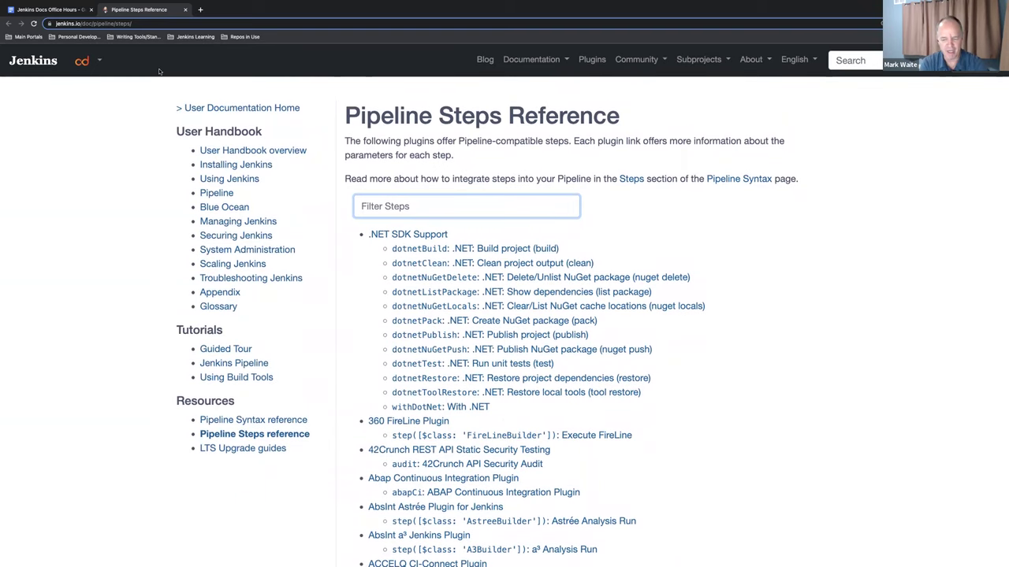
left_click(67, 10)
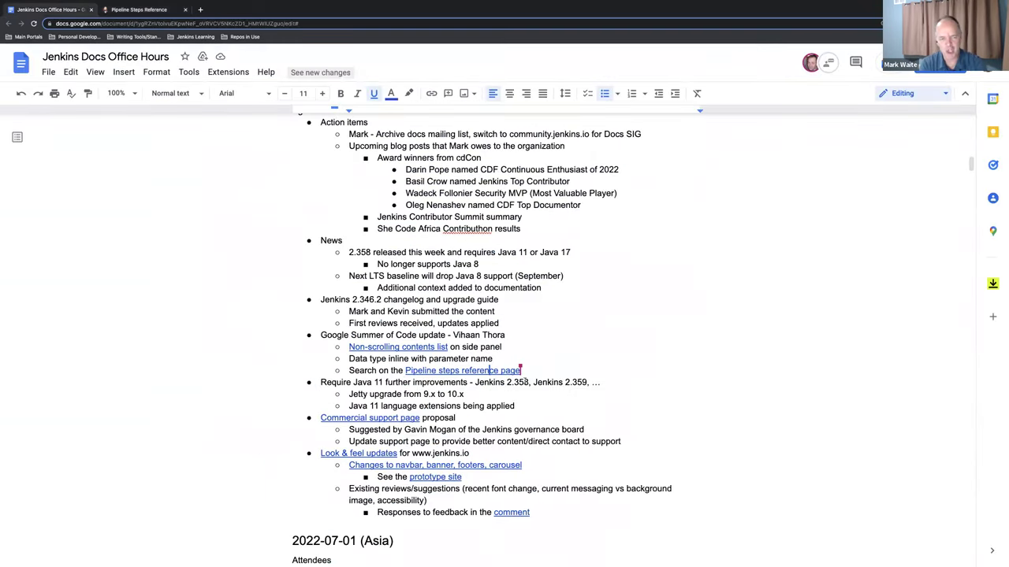
left_click(463, 370)
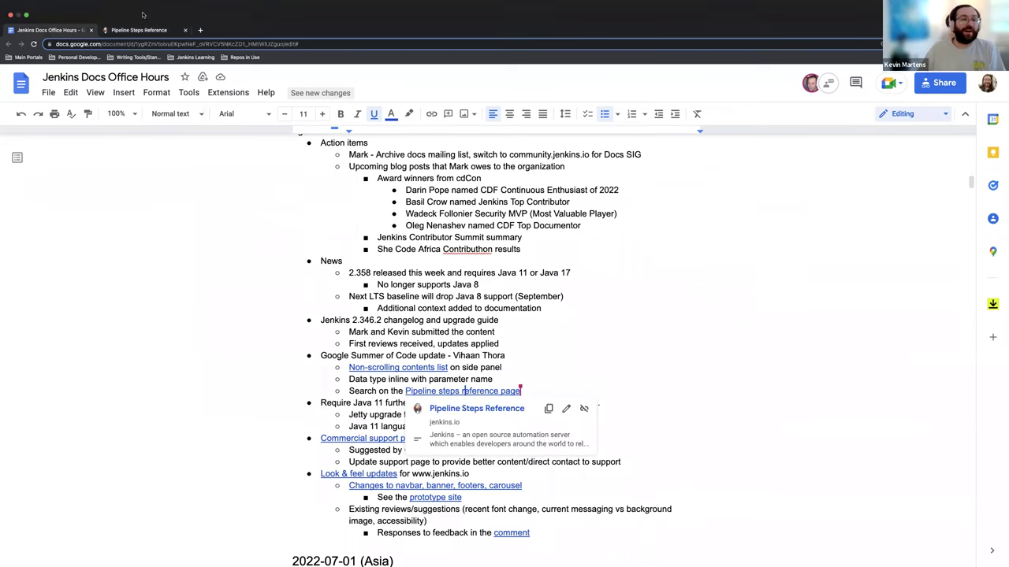
Filter the Pipeline Steps Reference by 'checkout' to see its three plugins, then clear the filter.
left_click(158, 29)
type("c")
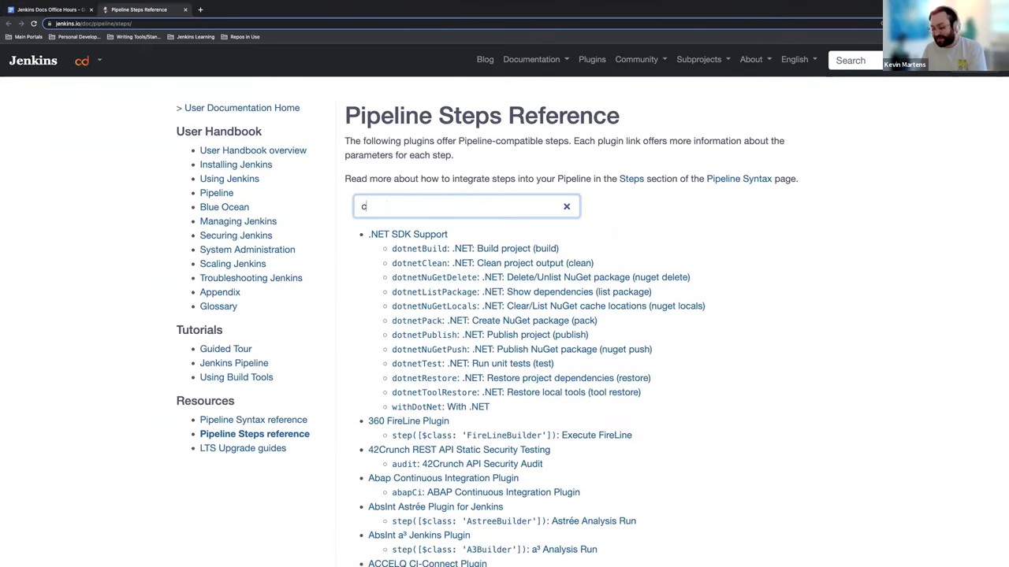
type("heckout")
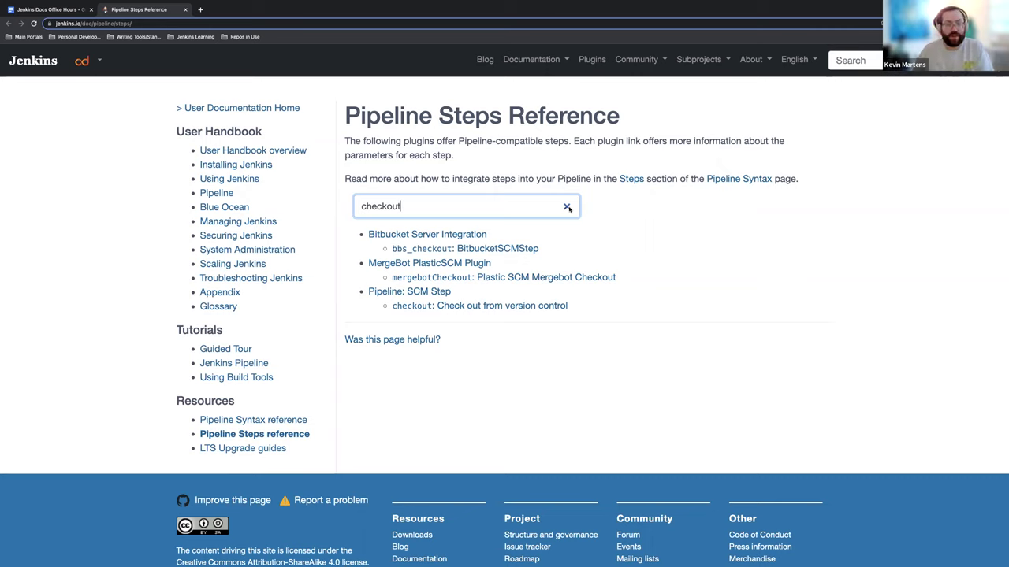
left_click(567, 208)
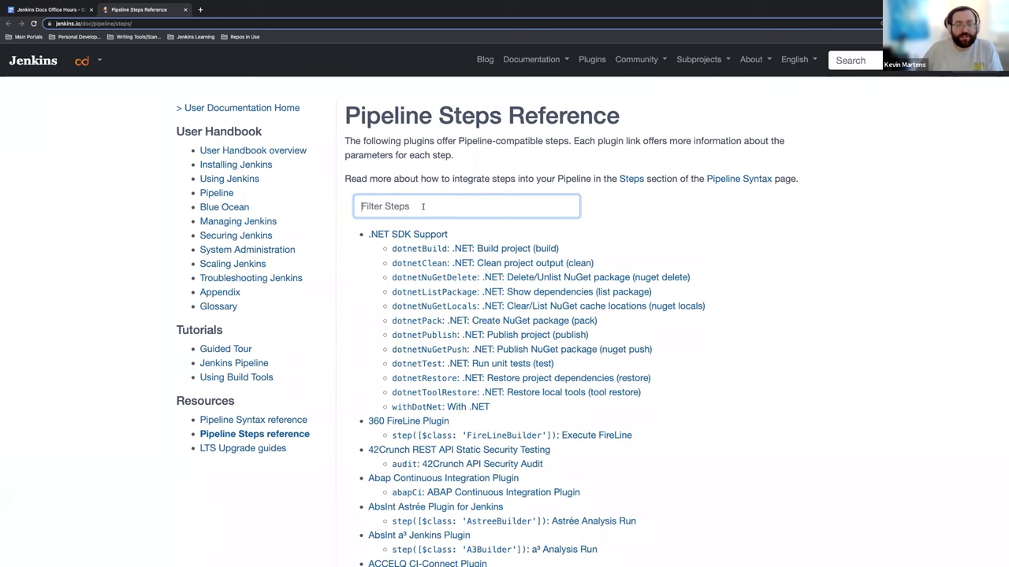
scroll(428, 220, "down", 1)
scroll(426, 213, "up", 1)
scroll(423, 206, "down", 1)
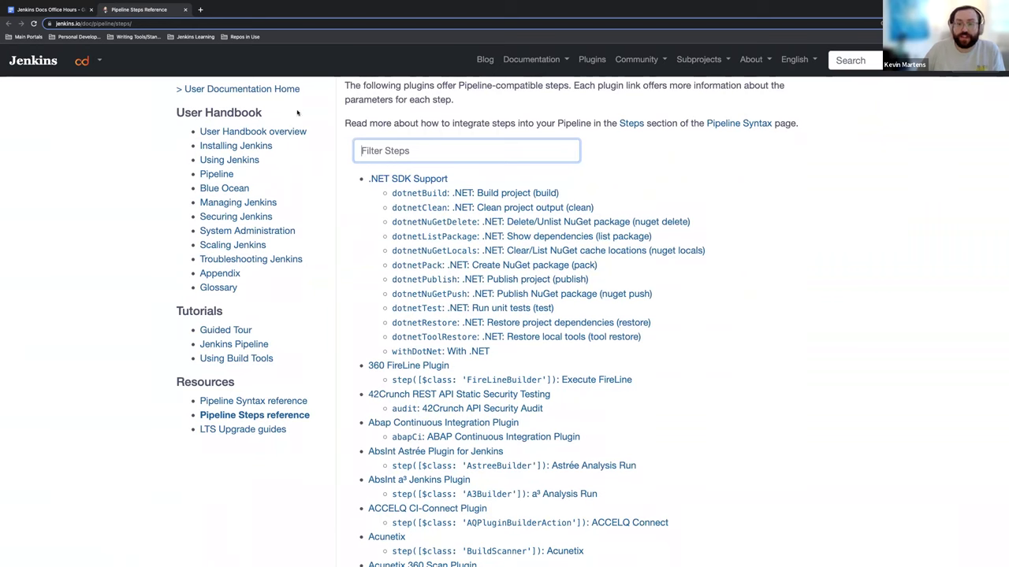
Return to the office hours notes and dismiss the link preview to resume editing.
left_click(59, 11)
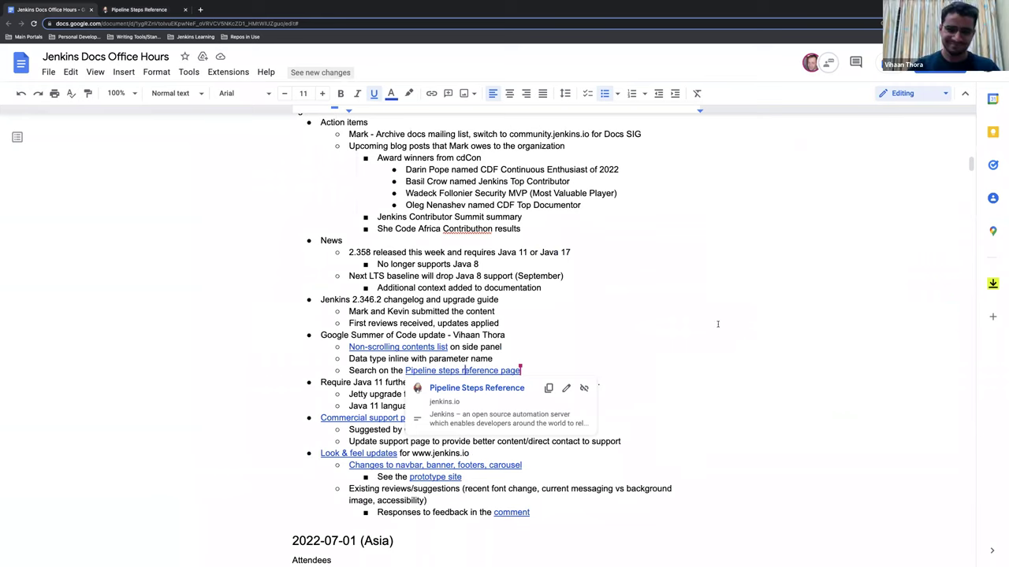
left_click(641, 328)
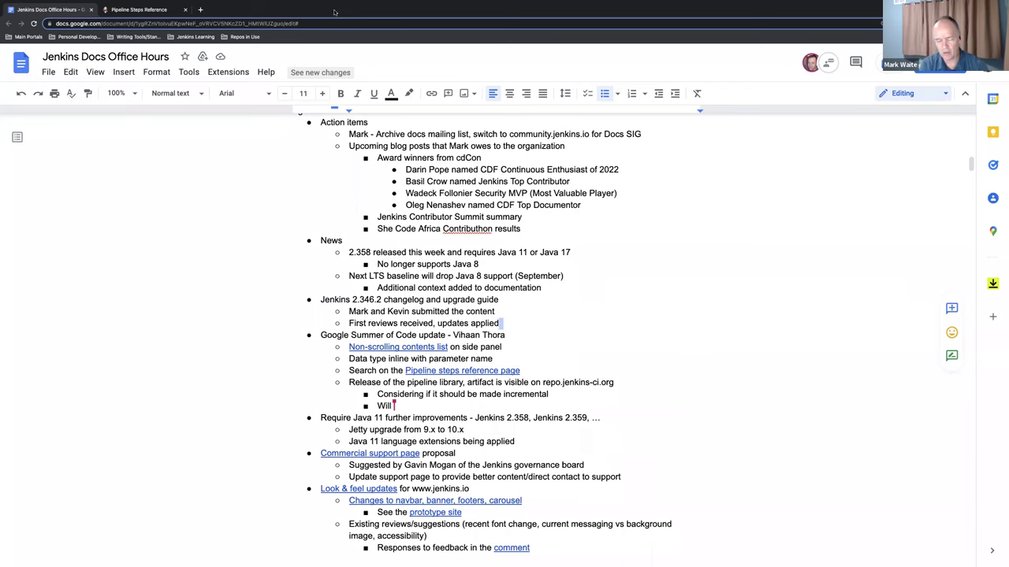
Note generator classes will be replaced by a library reference and begin a 'Consider adding automated' bullet.
mouse_move(290, 4)
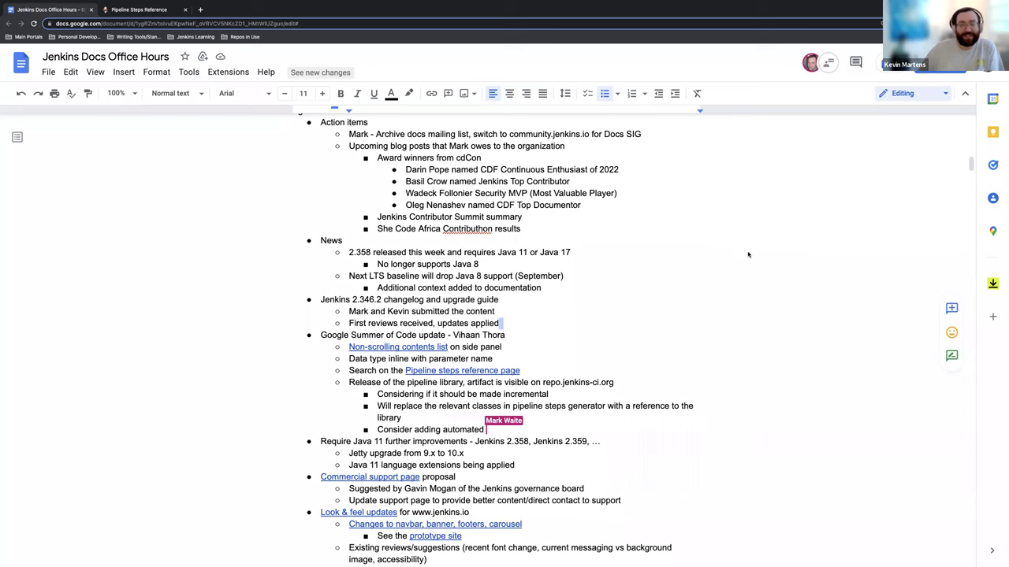
Finish the automated-tests bullet and note Websocket API changes complicate the Jetty 9.x-to-10.x upgrade.
scroll(726, 261, "down", 2)
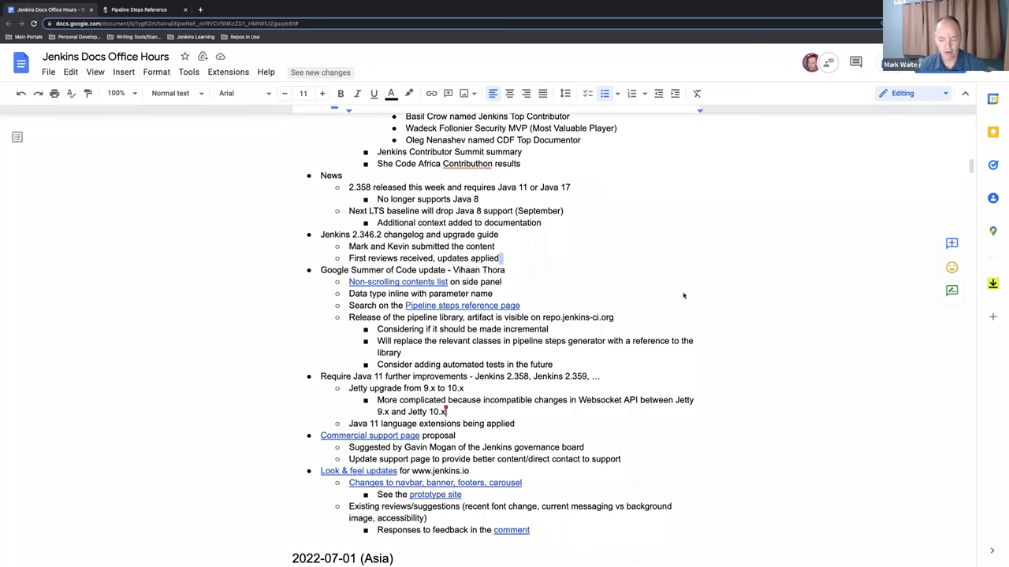
scroll(675, 294, "down", 1)
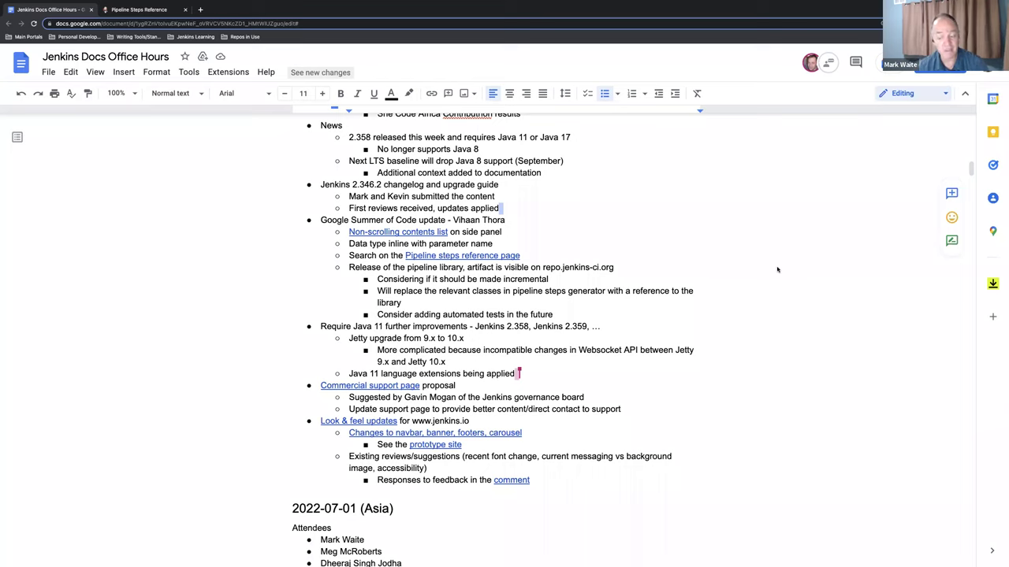
left_click_drag(320, 386, 465, 444)
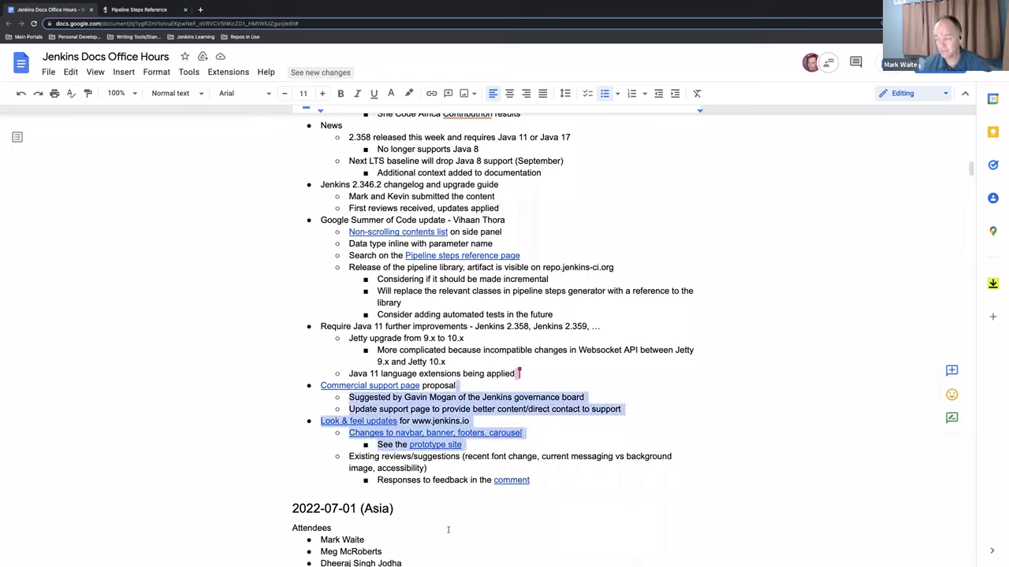
Clear the selection while the OpenRewrite plugin-modernization note is added under Java 11 extensions.
left_click(640, 208)
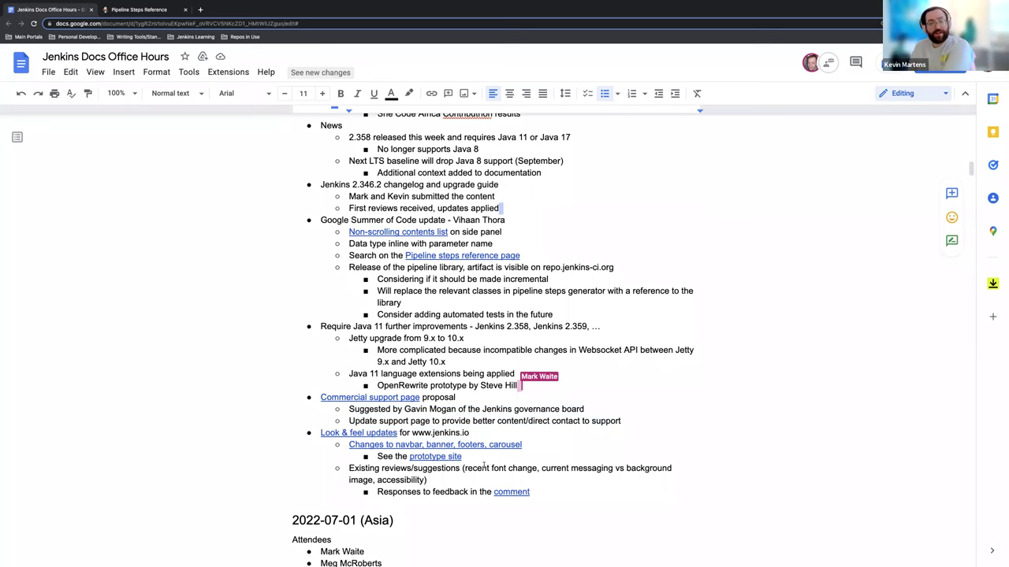
scroll(484, 467, "down", 1)
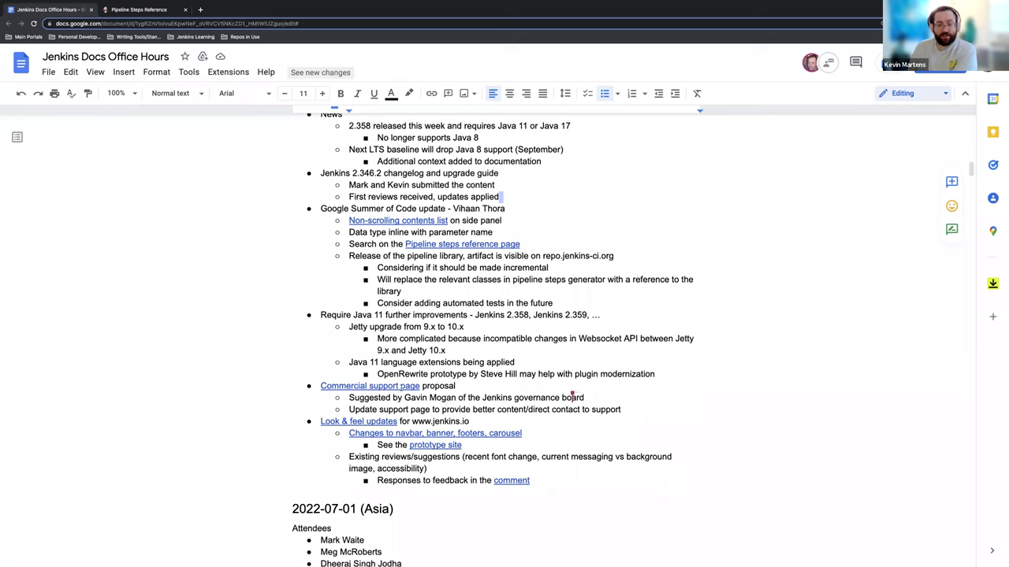
Preview the Commercial support page link and open 'Jenkins : Commercial Support' in a new tab.
right_click(403, 386)
left_click(378, 387)
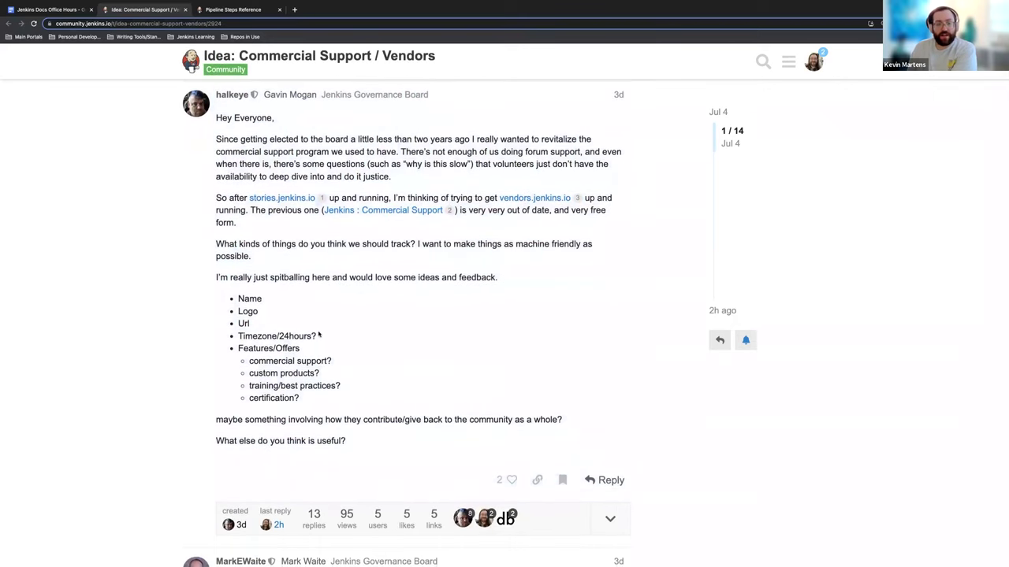
right_click(400, 211)
left_click(425, 216)
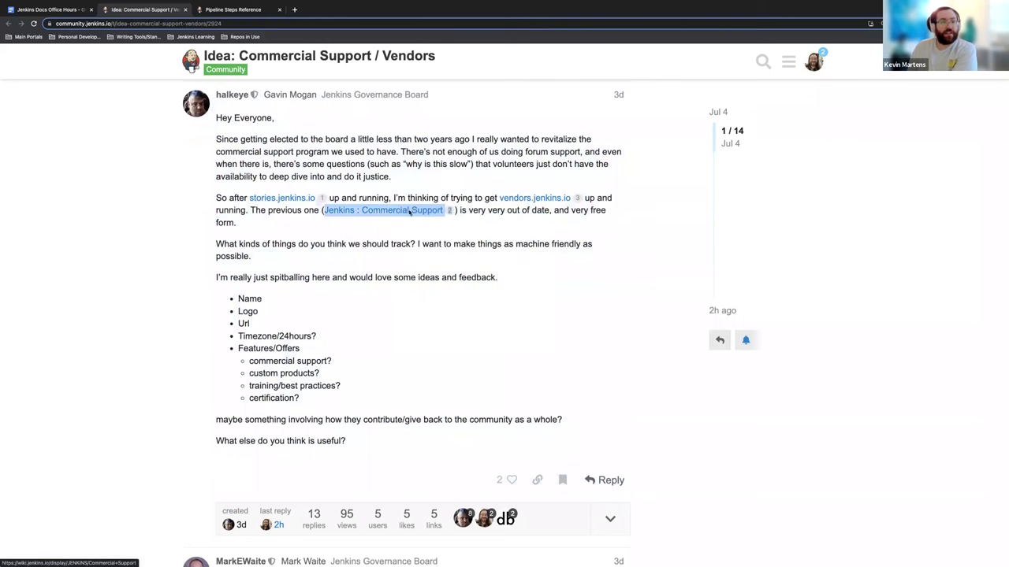
Switch to the Jenkins : Commercial Support wiki page and browse vendors from CloudBees to Web Age Solutions.
key("ctrl+Tab")
scroll(261, 318, "down", 3)
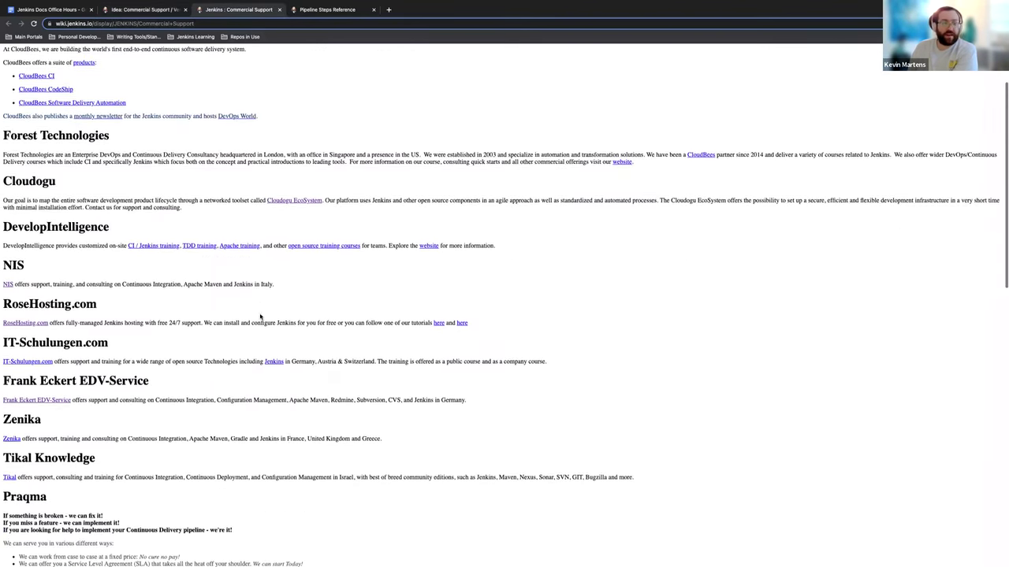
scroll(261, 315, "down", 10)
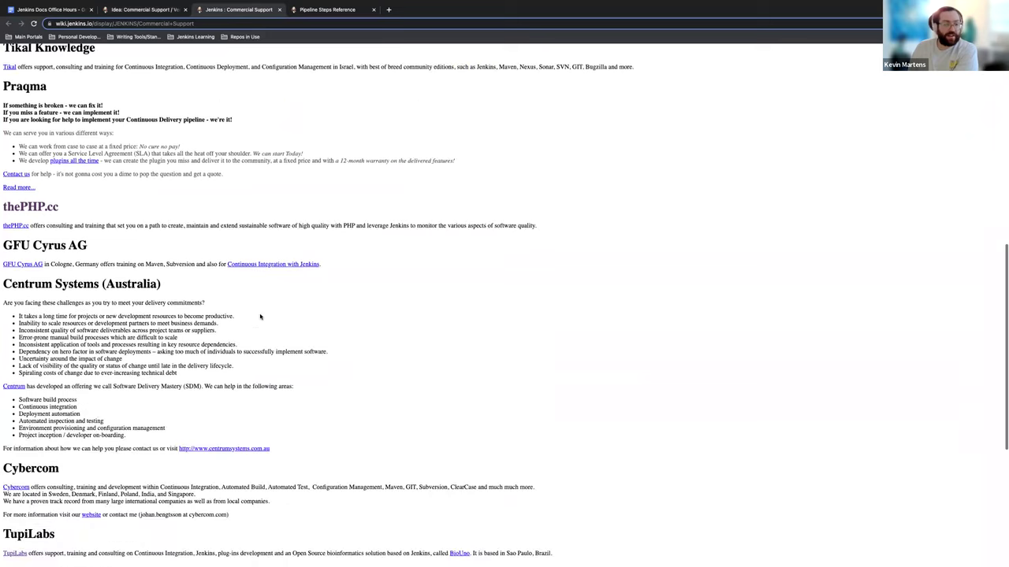
scroll(260, 318, "down", 1)
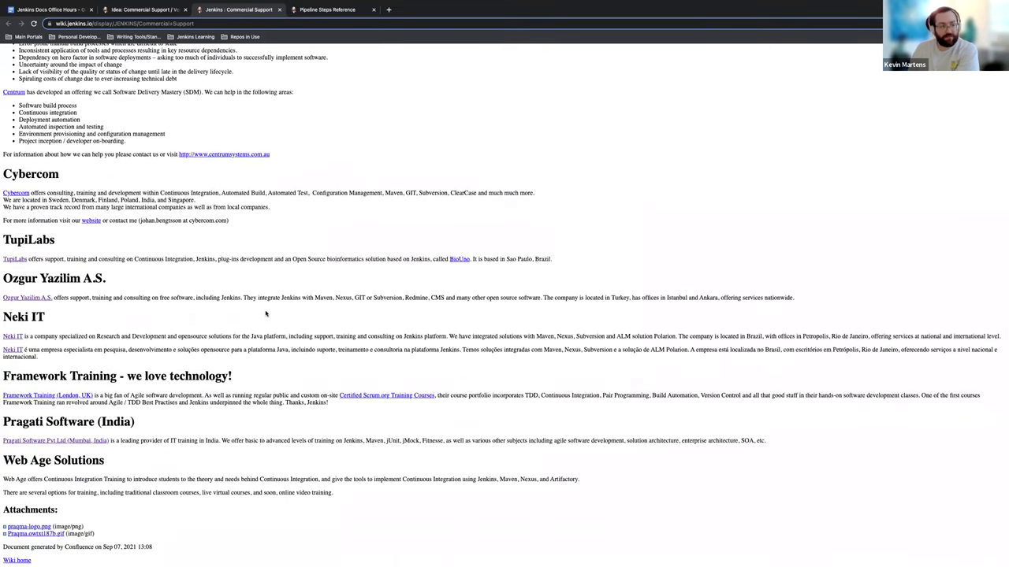
scroll(268, 315, "up", 3)
scroll(283, 312, "up", 15)
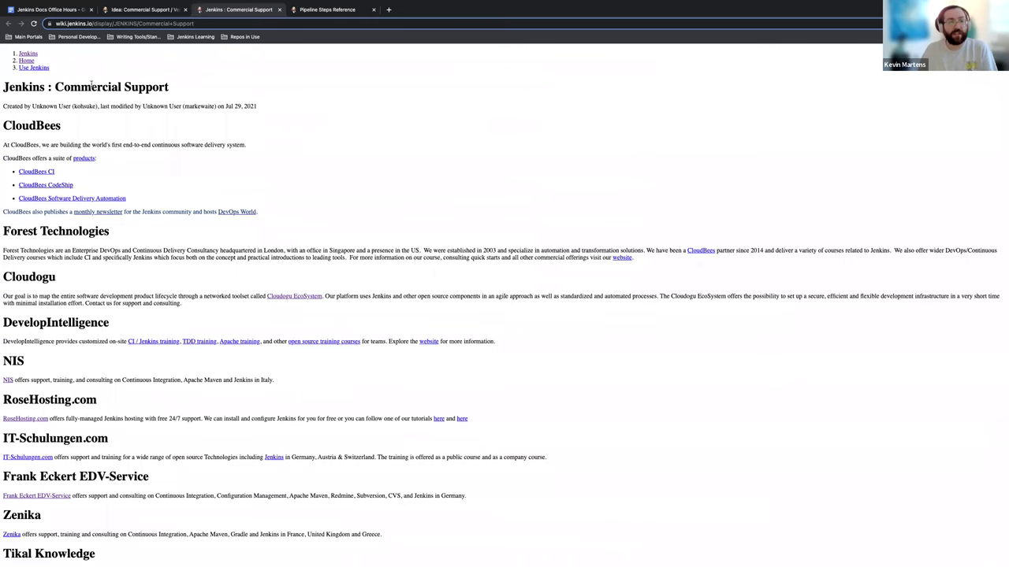
Reread the replies in the 'Idea: Commercial Support / Vendors' thread, ending on the opening post about vendor fields.
left_click(135, 11)
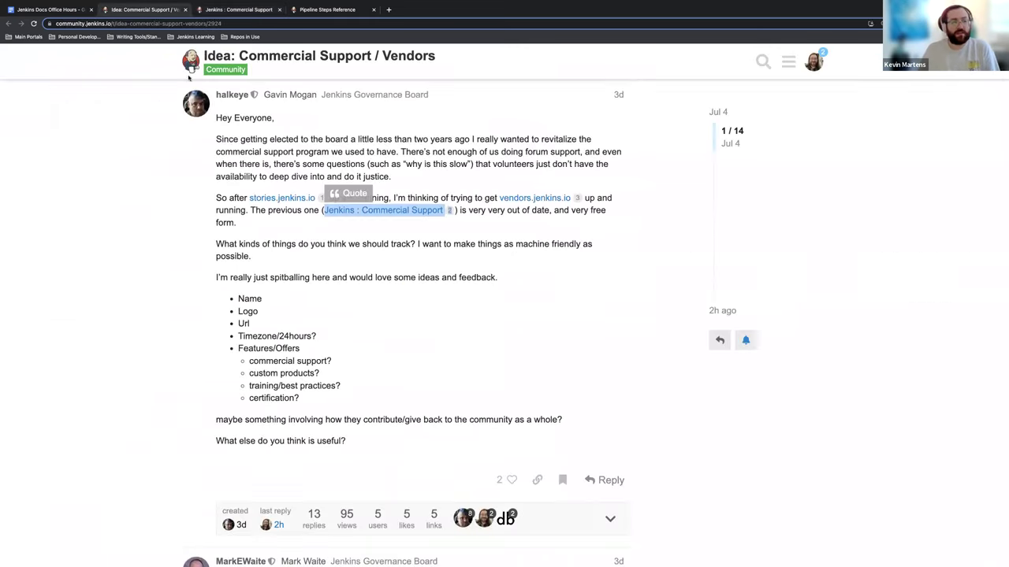
left_click(430, 266)
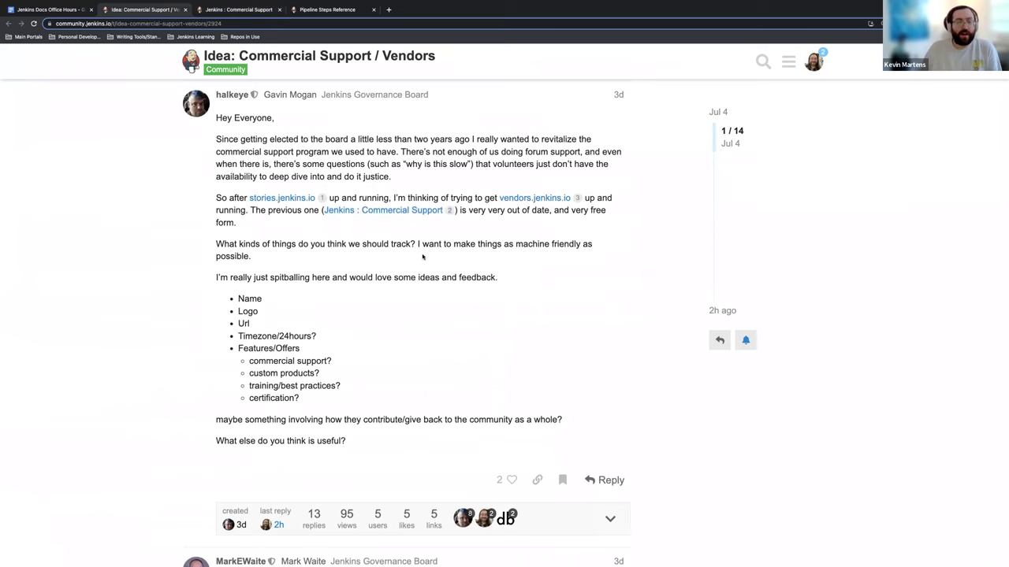
scroll(428, 259, "down", 1)
scroll(451, 268, "down", 2)
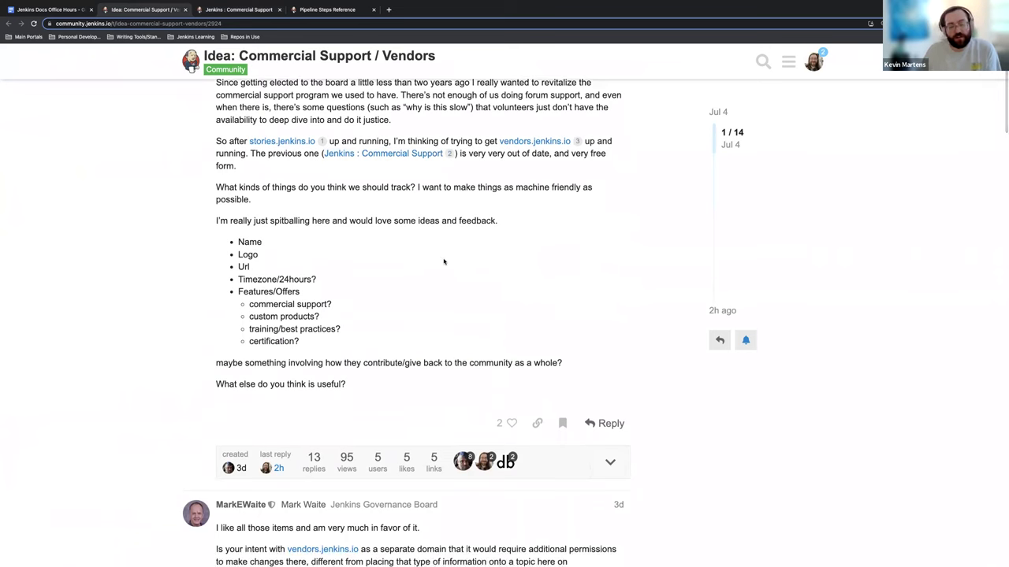
scroll(443, 261, "down", 1)
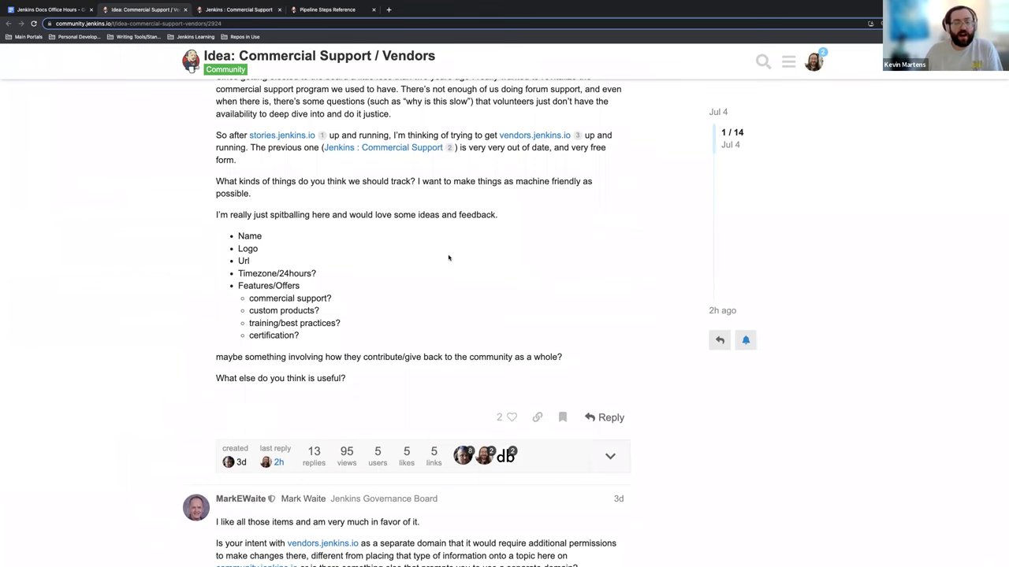
scroll(444, 262, "down", 4)
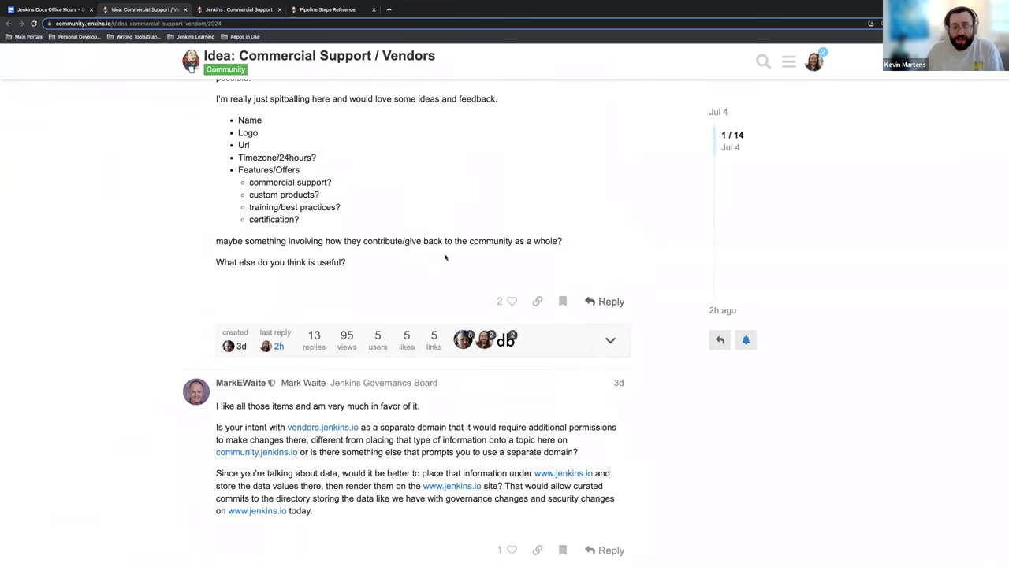
scroll(445, 258, "down", 6)
scroll(444, 254, "up", 7)
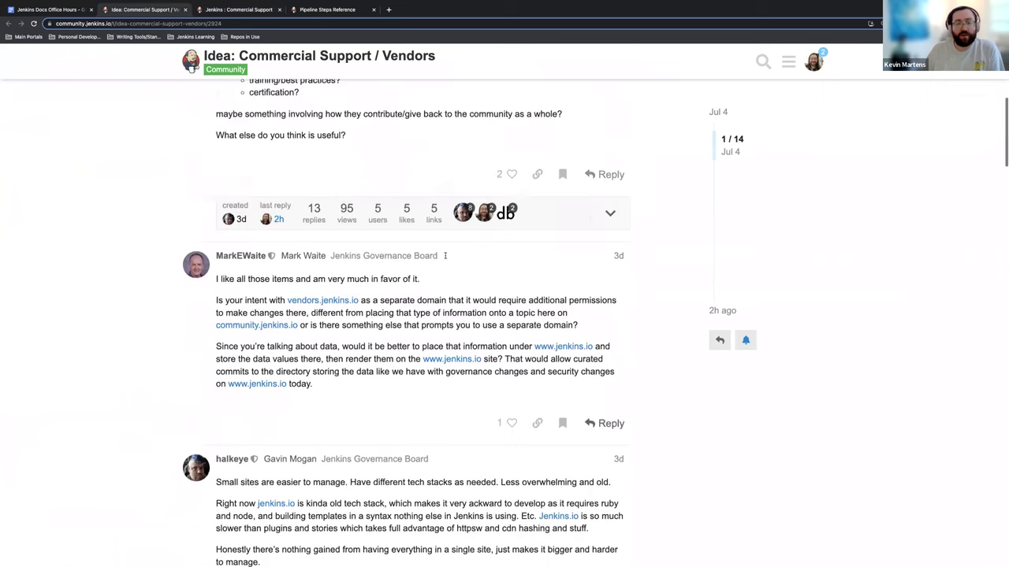
scroll(446, 257, "down", 6)
scroll(445, 257, "down", 20)
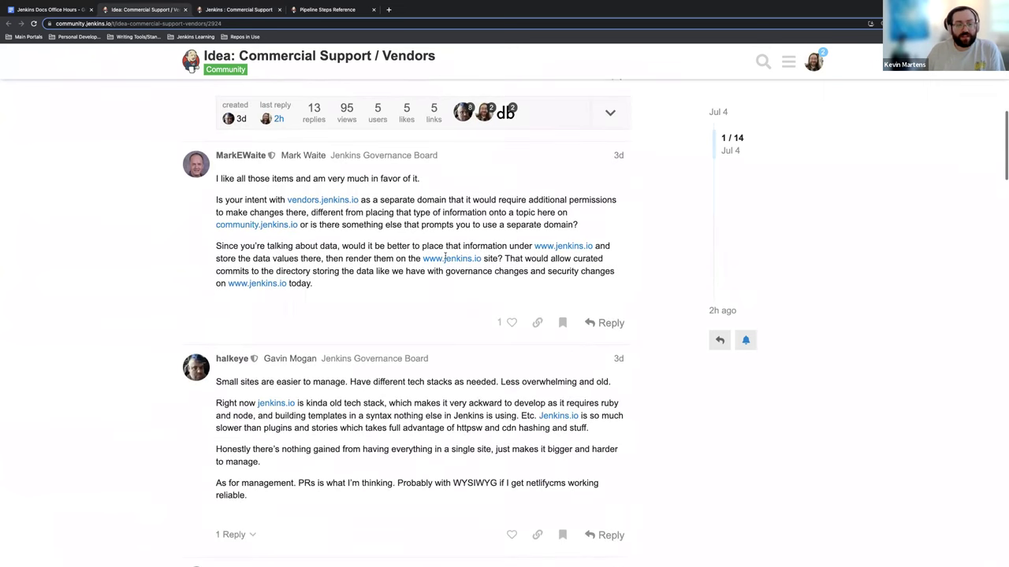
scroll(445, 258, "down", 20)
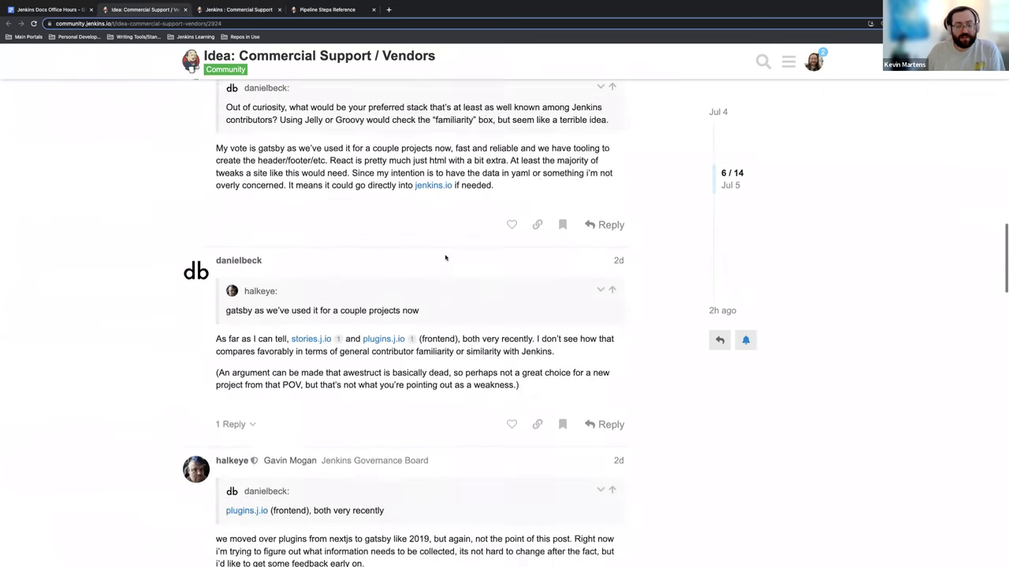
scroll(445, 258, "down", 20)
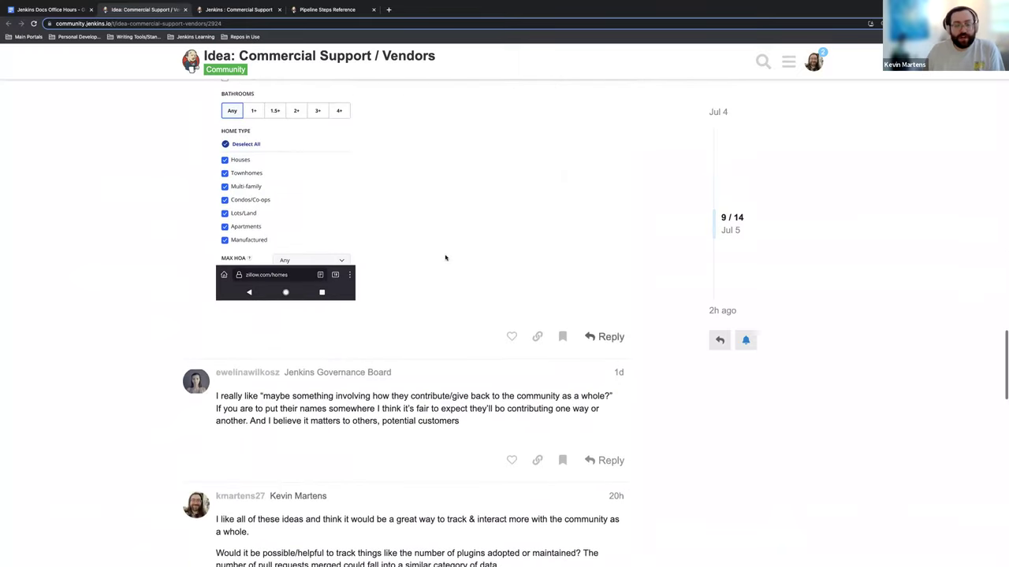
scroll(446, 257, "down", 10)
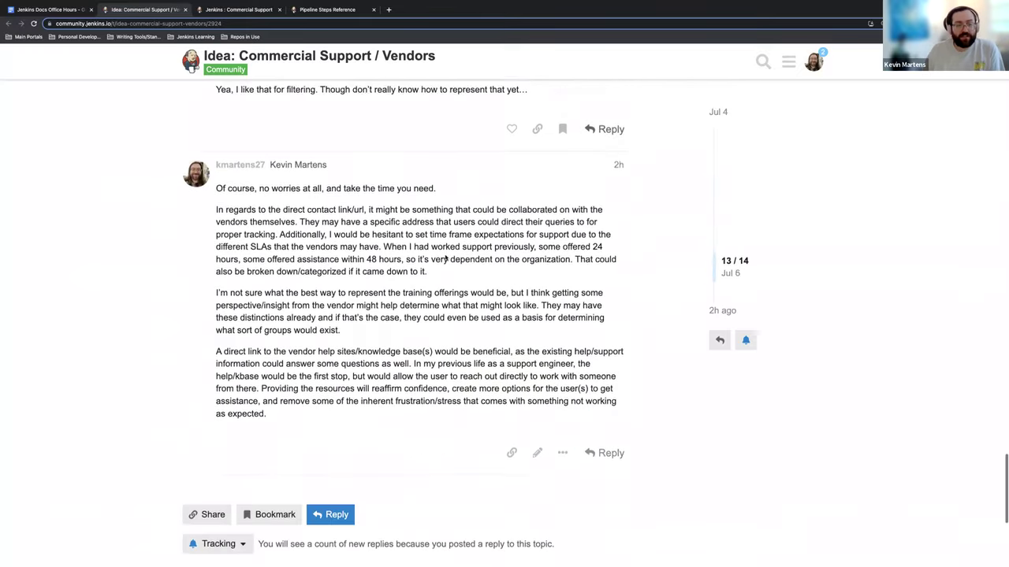
scroll(446, 258, "up", 20)
scroll(445, 258, "up", 20)
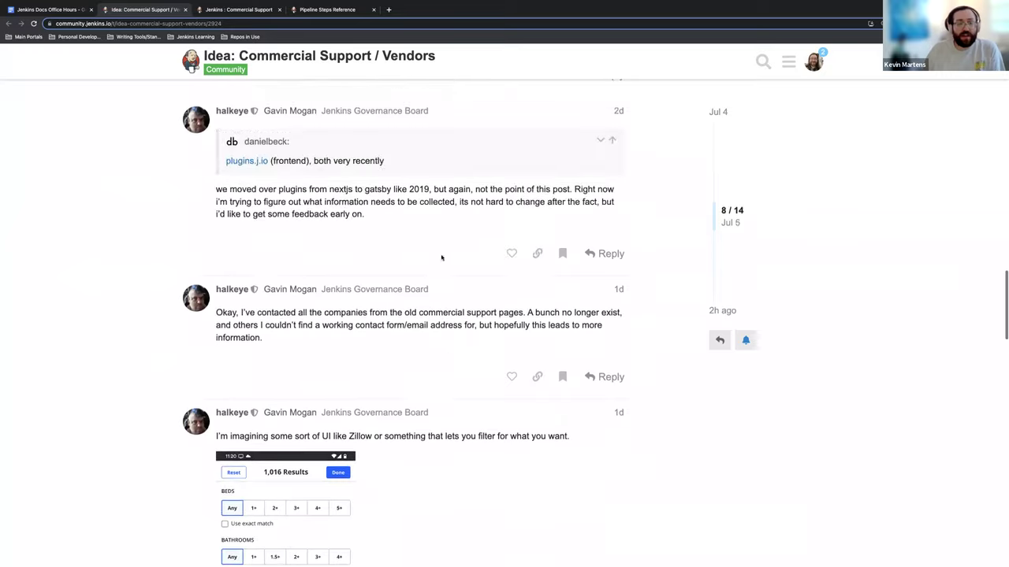
scroll(433, 252, "up", 20)
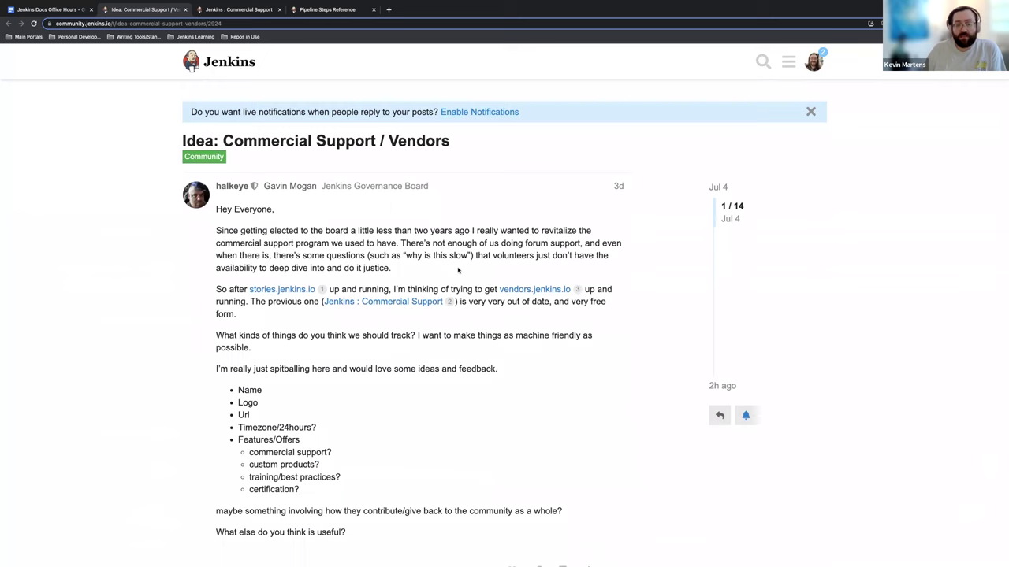
scroll(457, 271, "down", 1)
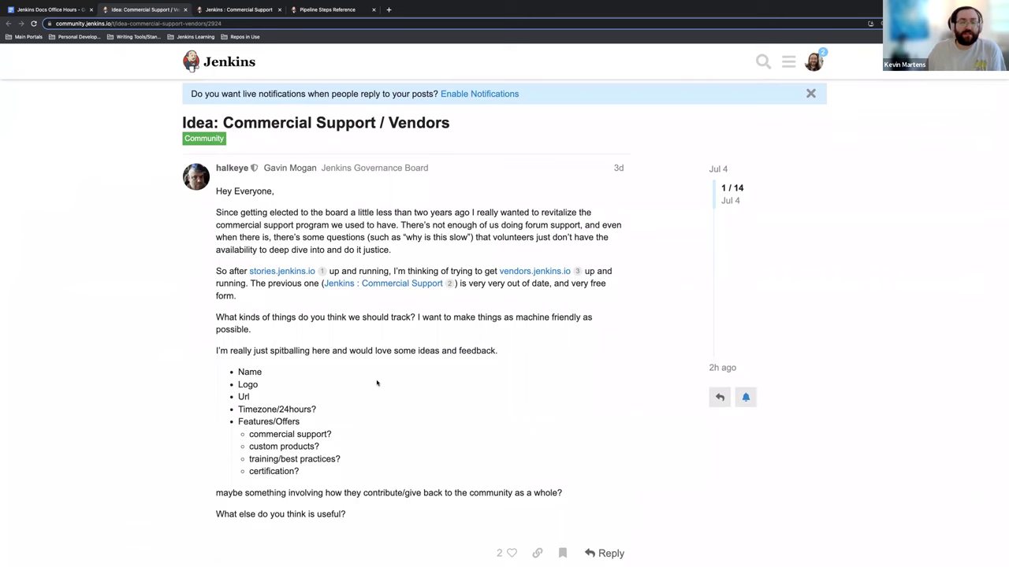
scroll(377, 383, "down", 1)
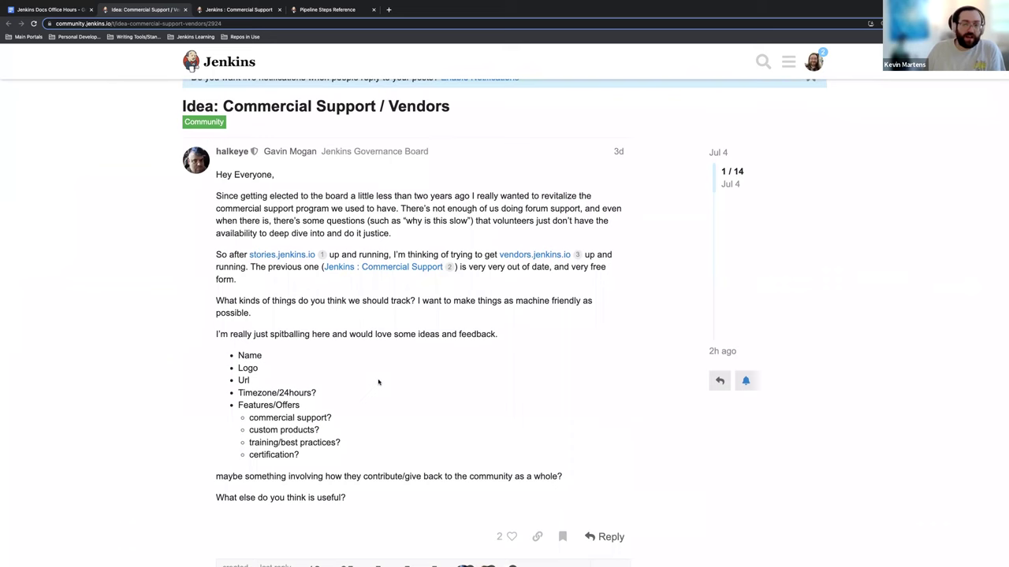
scroll(430, 383, "down", 3)
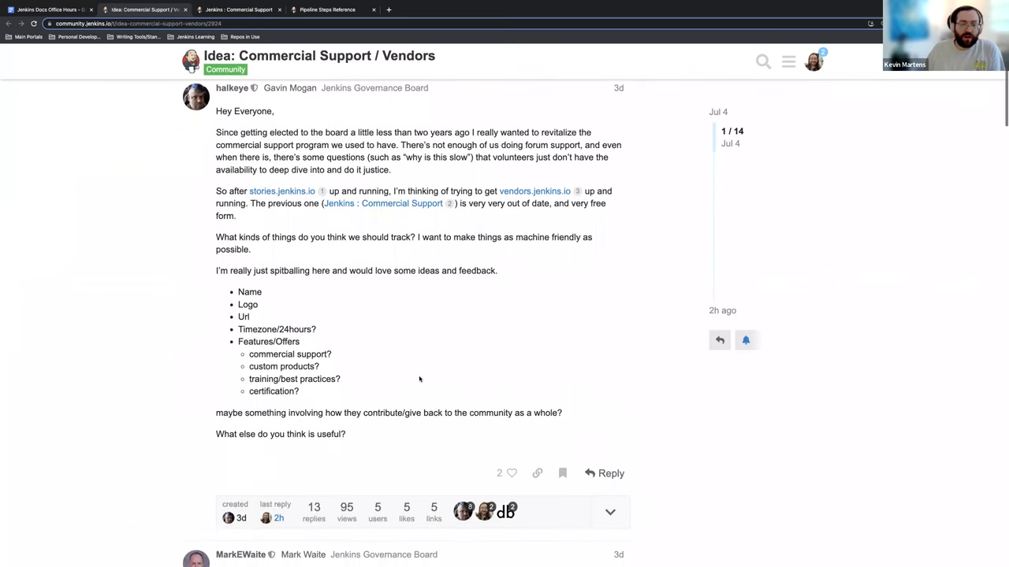
scroll(418, 377, "down", 1)
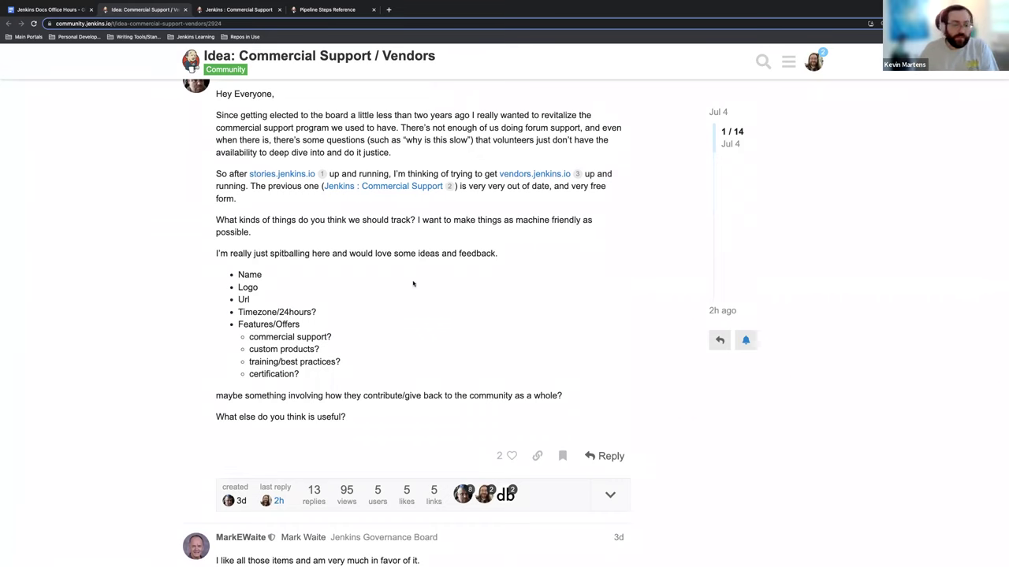
scroll(413, 283, "down", 3)
scroll(413, 283, "down", 15)
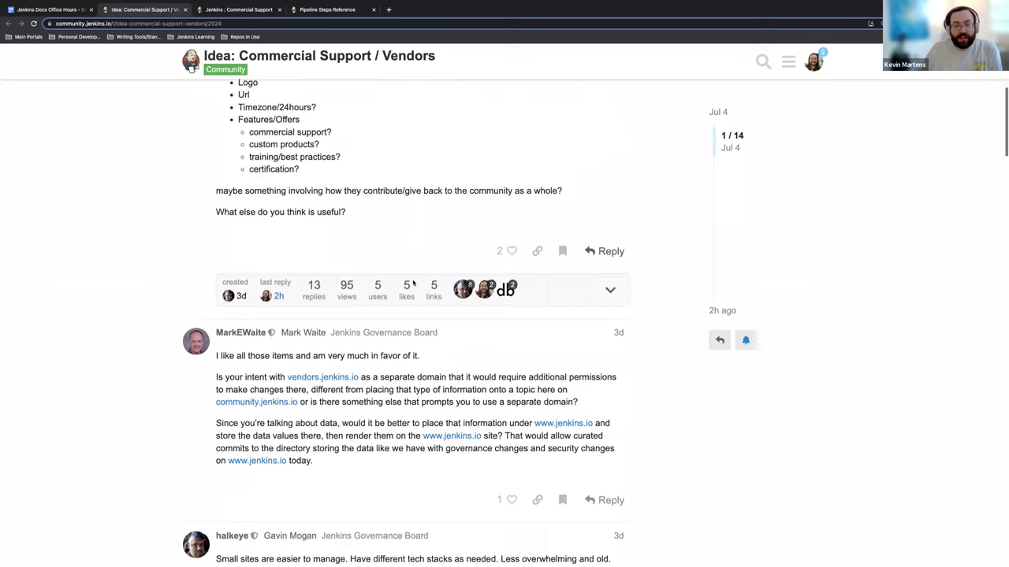
scroll(413, 283, "down", 20)
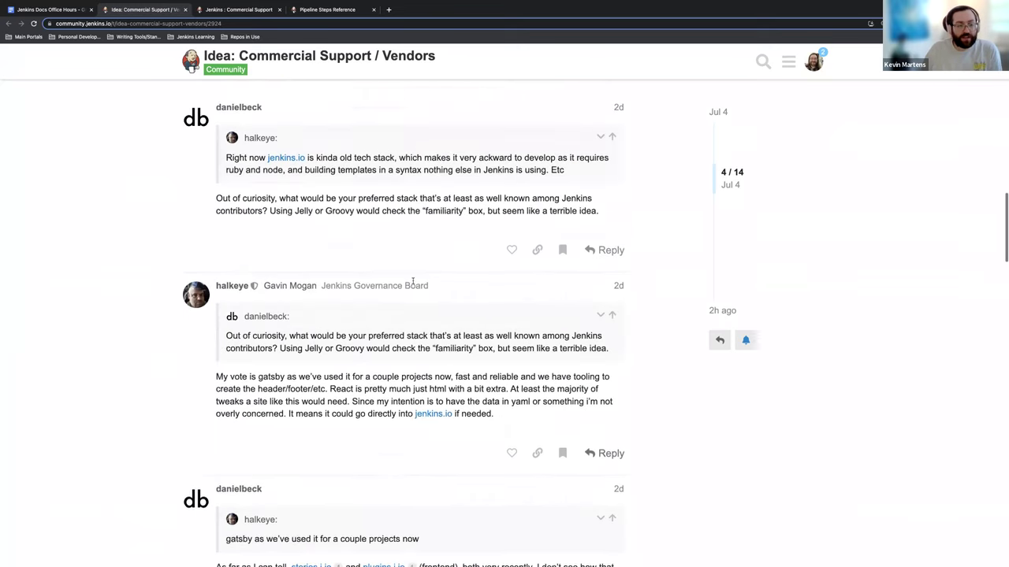
scroll(412, 281, "down", 20)
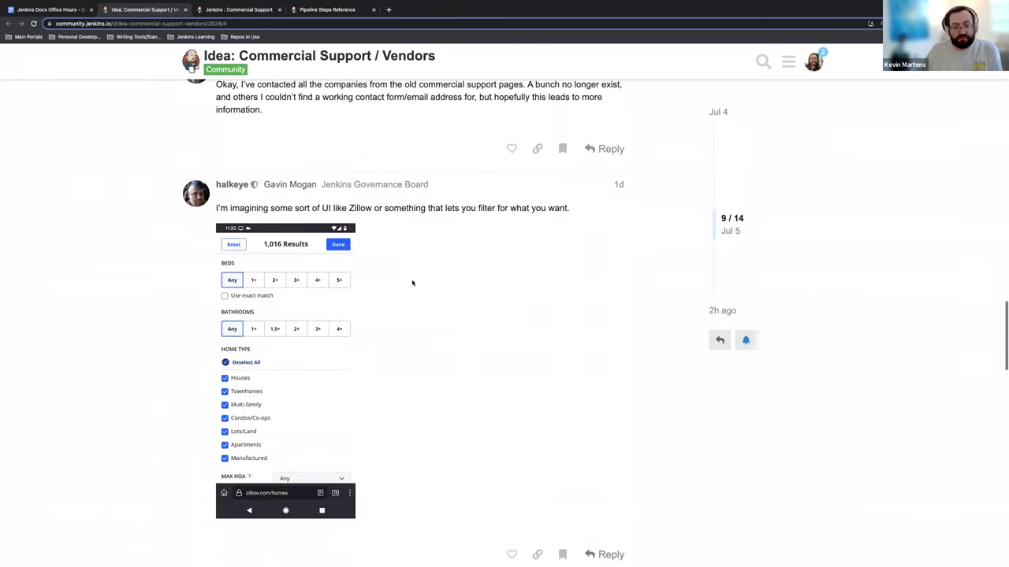
scroll(412, 280, "down", 20)
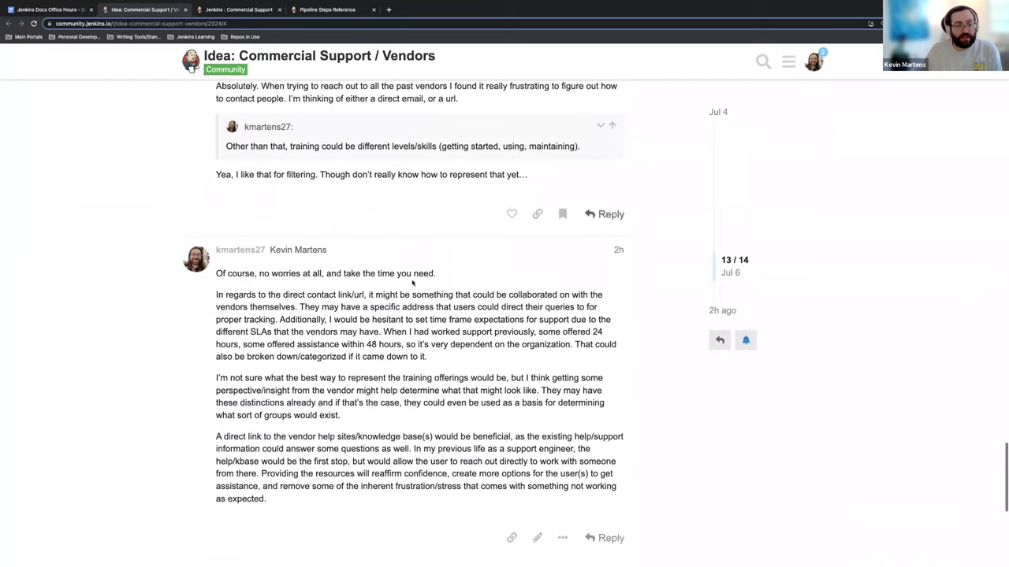
scroll(412, 282, "up", 20)
scroll(411, 282, "up", 20)
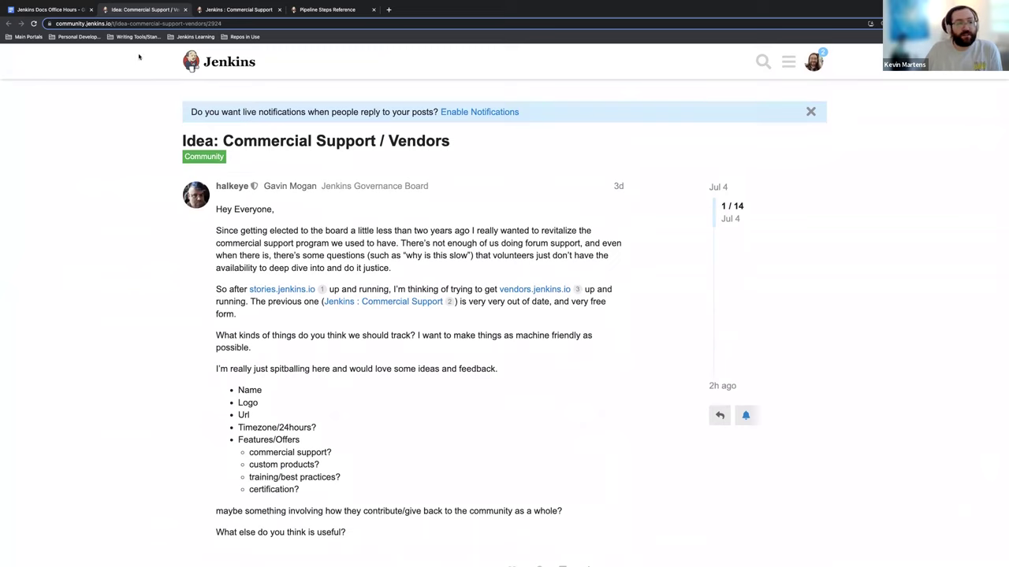
Return to the Jenkins Docs Office Hours notes and bring the Look & feel updates into view.
left_click(58, 11)
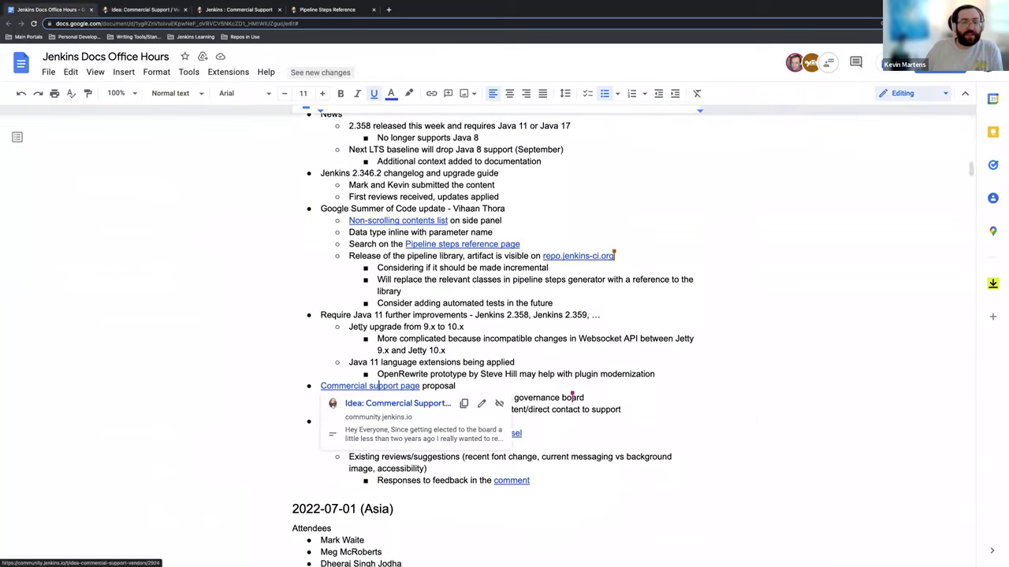
left_click(585, 397)
scroll(631, 386, "down", 1)
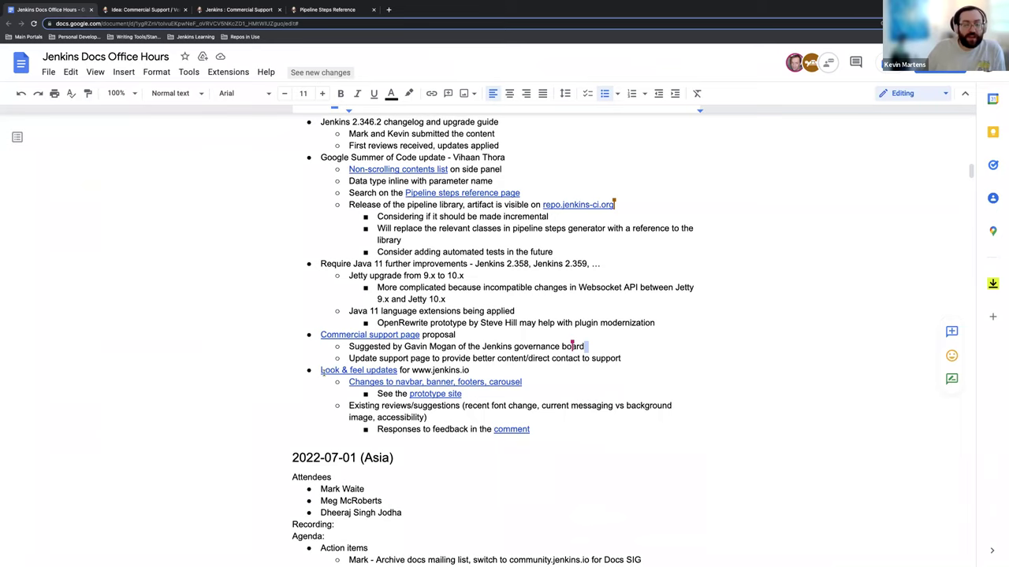
Open pull request #5274 from the 'Changes to navbar, banner, footers, carousel' link, skipping a not-found page.
left_click(337, 370)
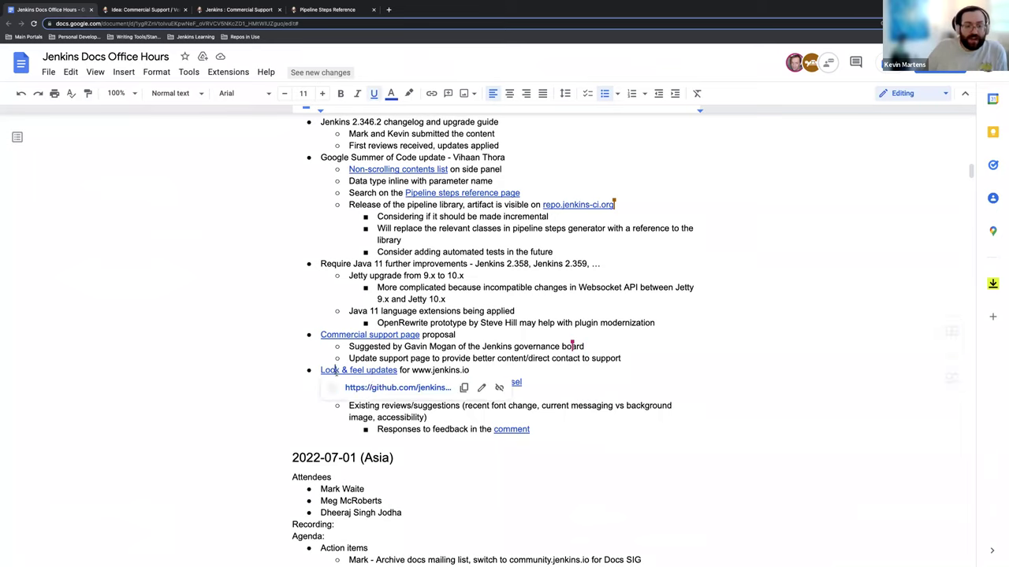
left_click(372, 387)
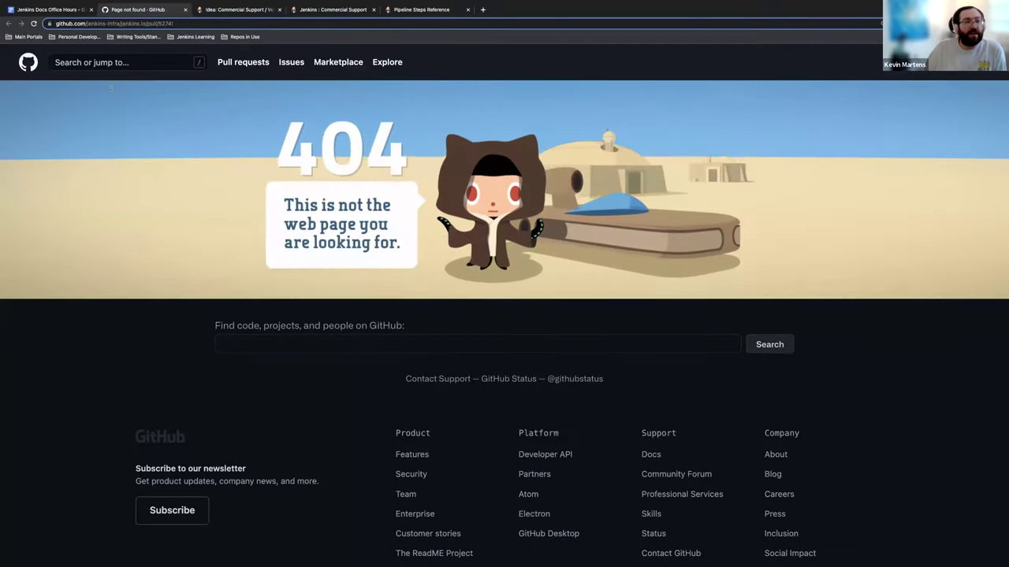
left_click(186, 10)
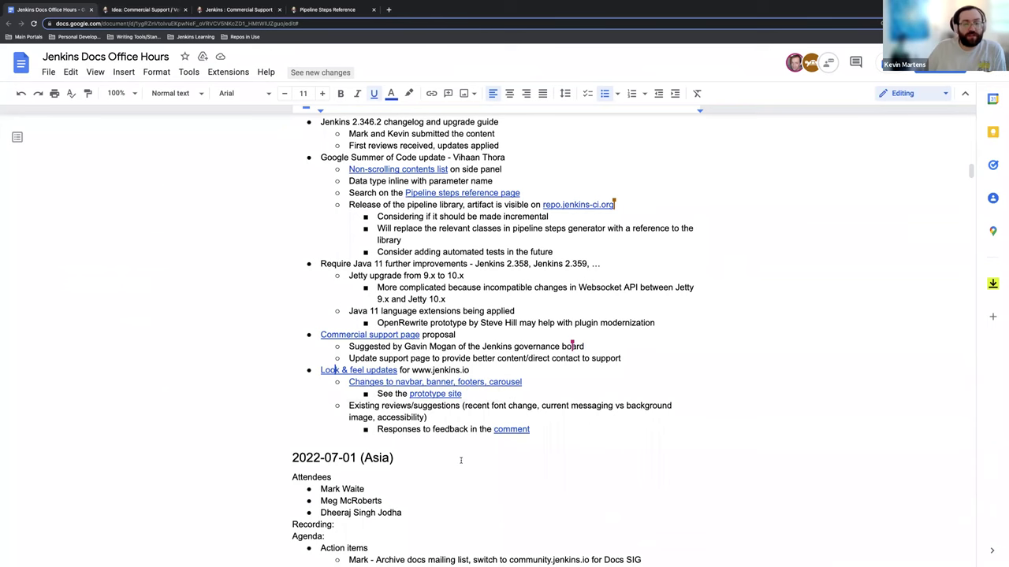
left_click(432, 381)
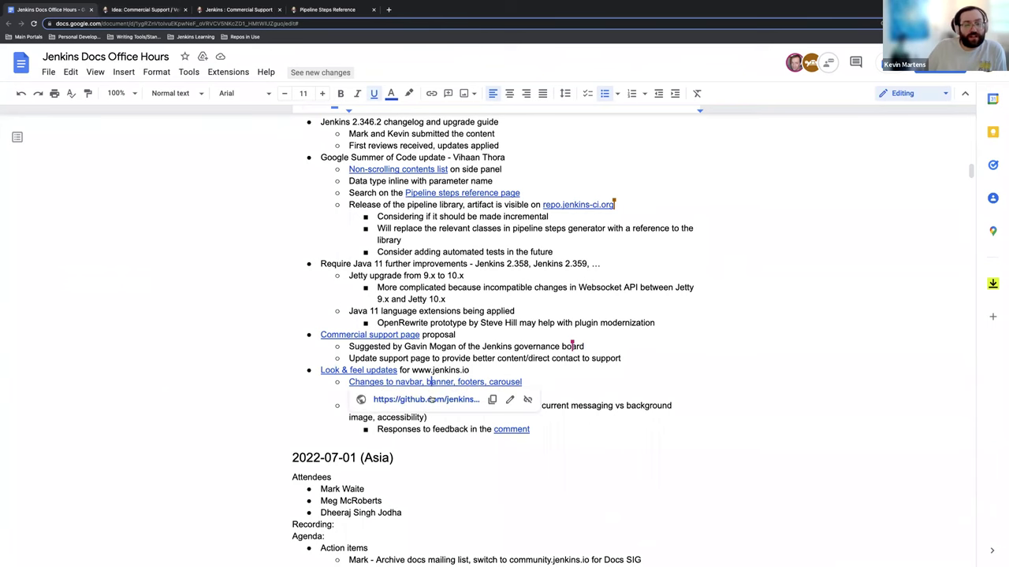
left_click(432, 398)
Open the pull request's Netlify deploy preview and browse the redesigned Jenkins site.
scroll(416, 202, "down", 3)
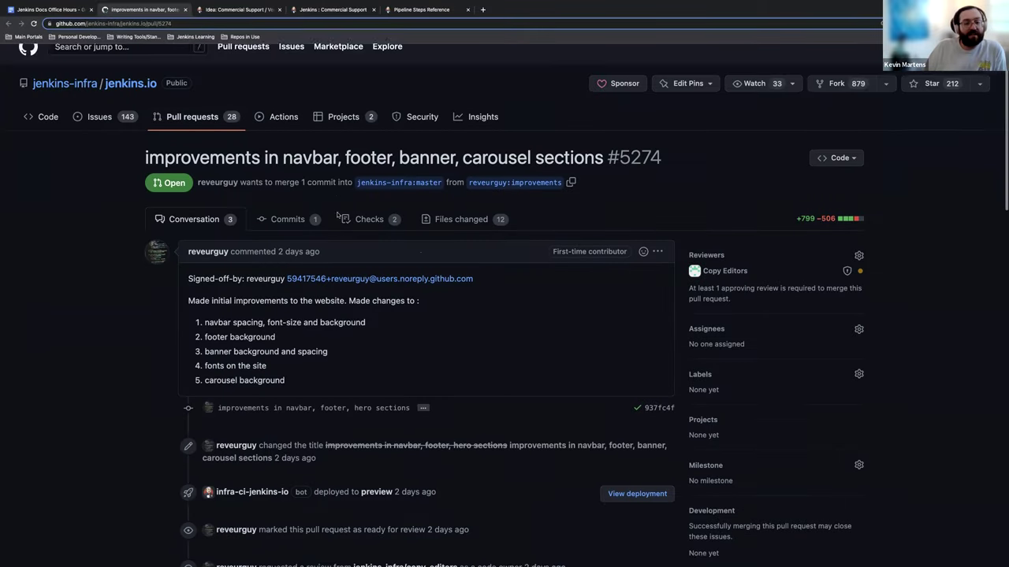
scroll(418, 203, "up", 1)
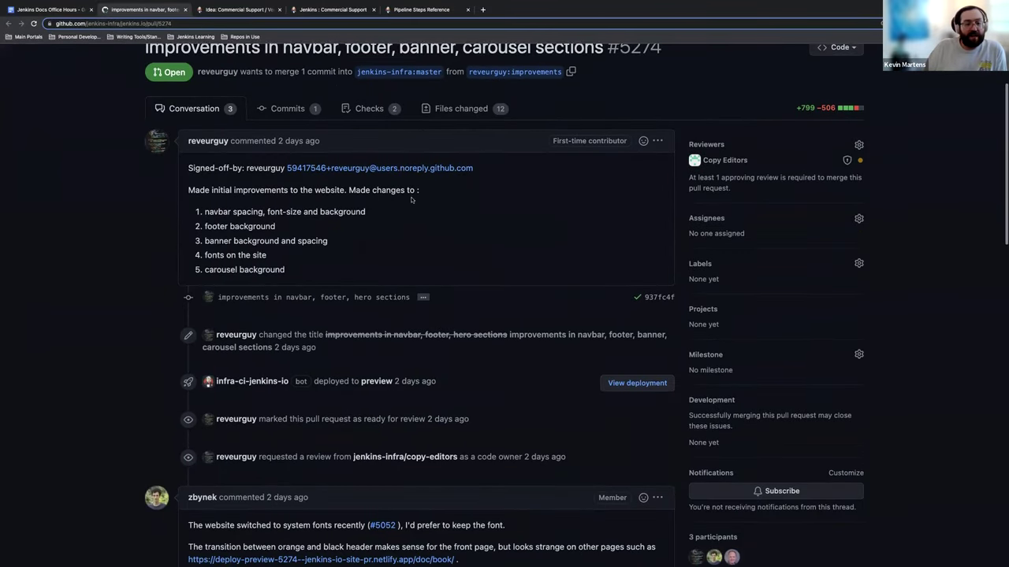
scroll(447, 223, "down", 5)
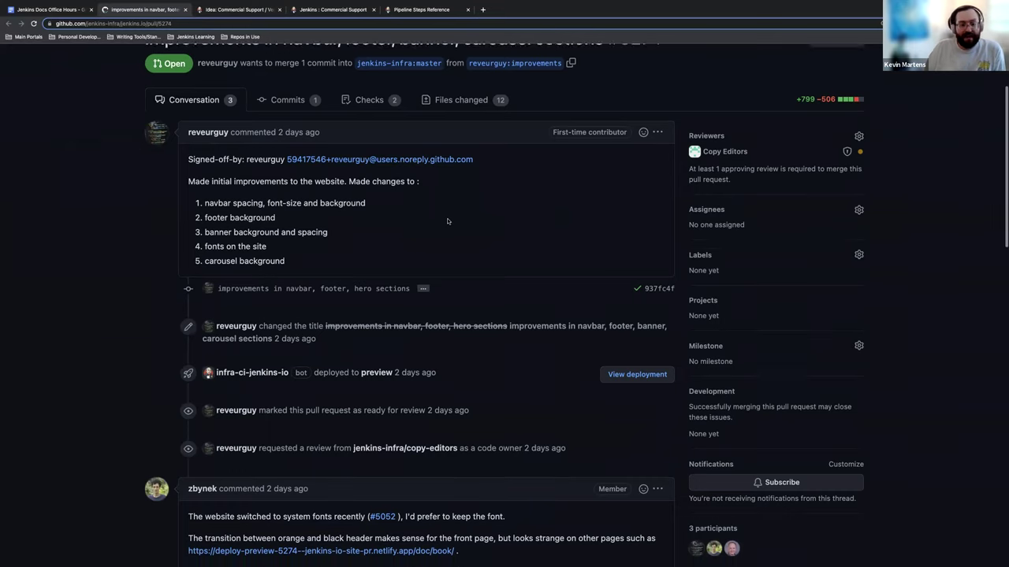
scroll(446, 220, "down", 2)
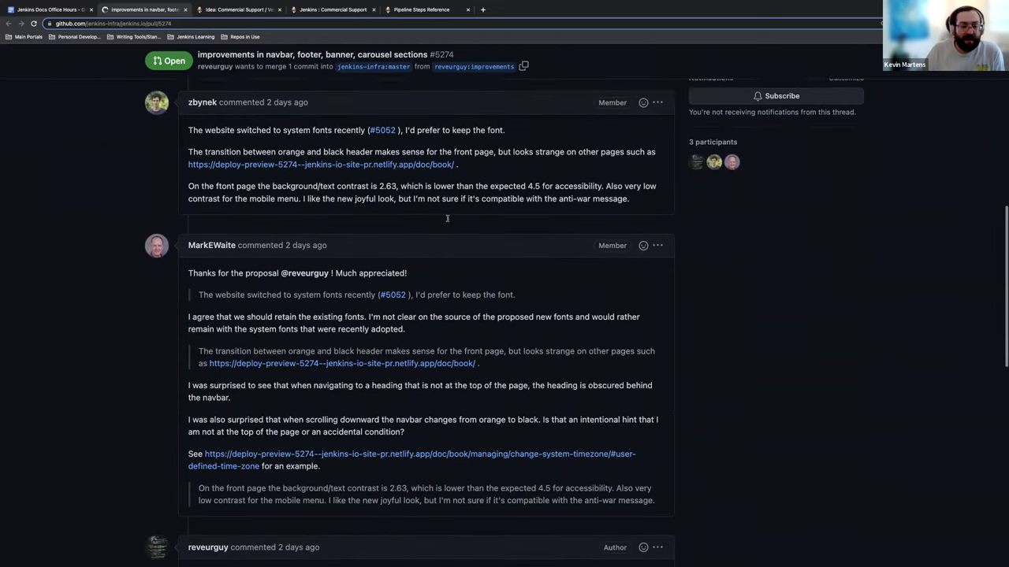
scroll(446, 225, "up", 10)
left_click(666, 502)
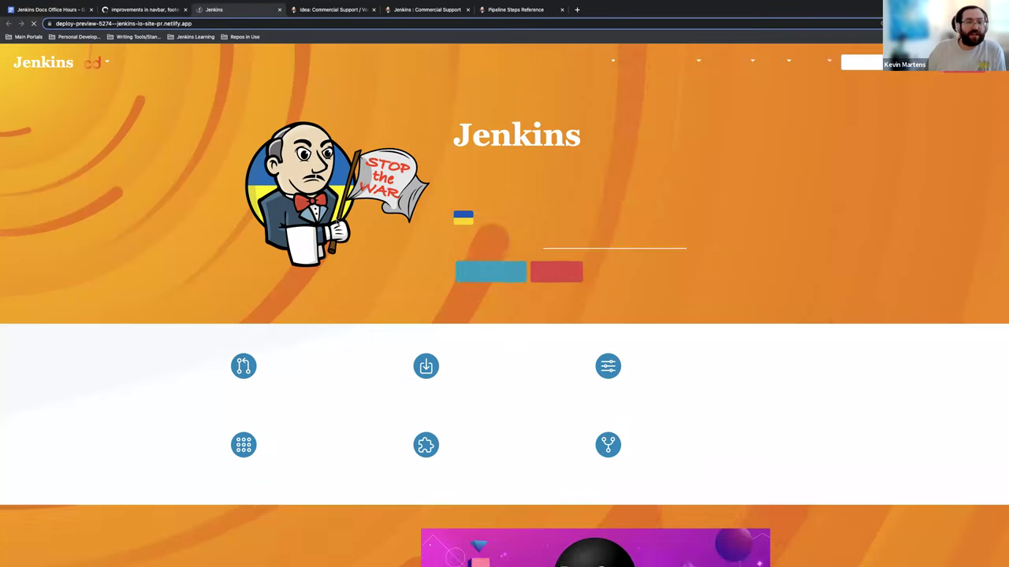
scroll(245, 120, "down", 5)
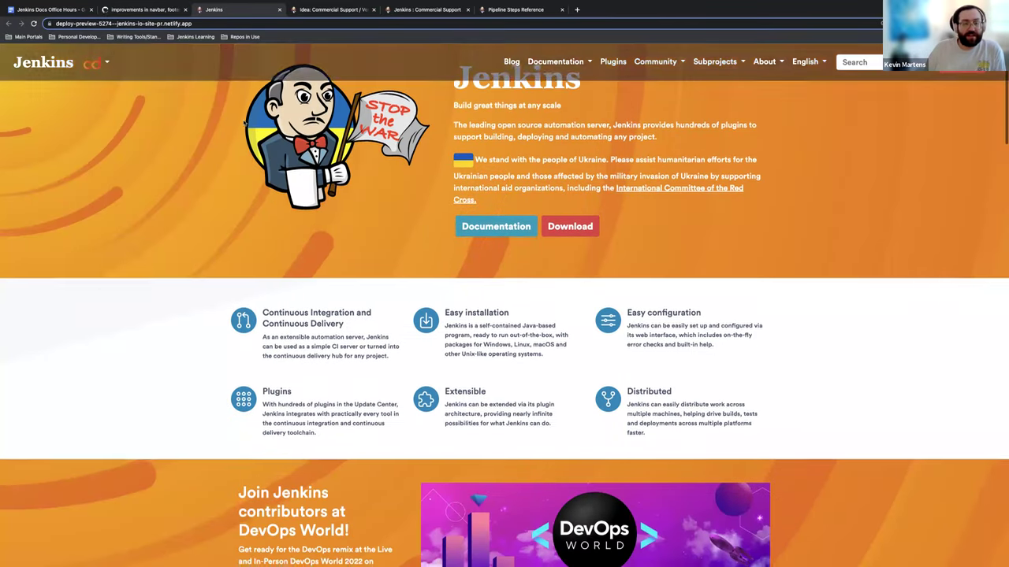
scroll(243, 123, "down", 2)
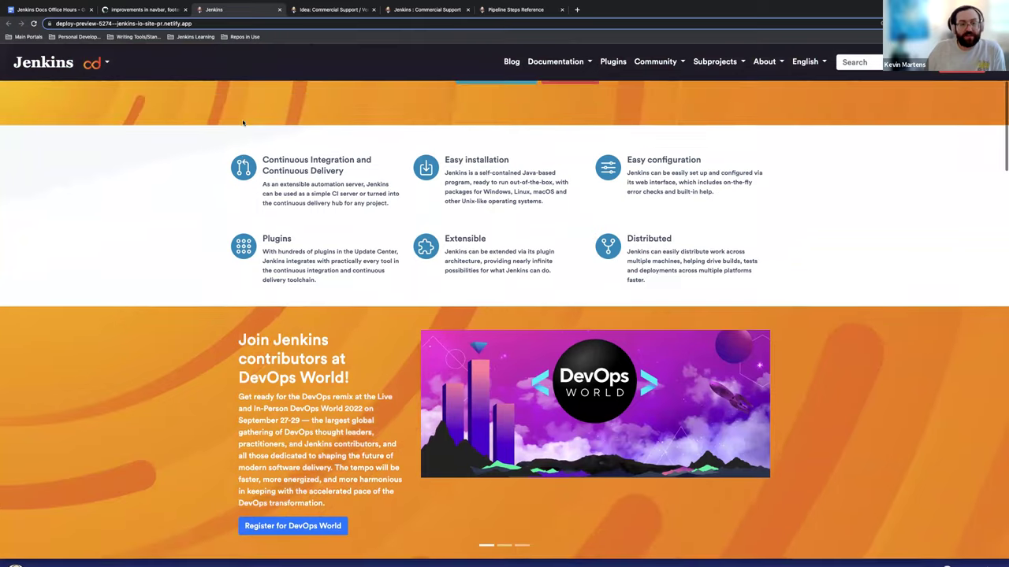
scroll(420, 245, "up", 5)
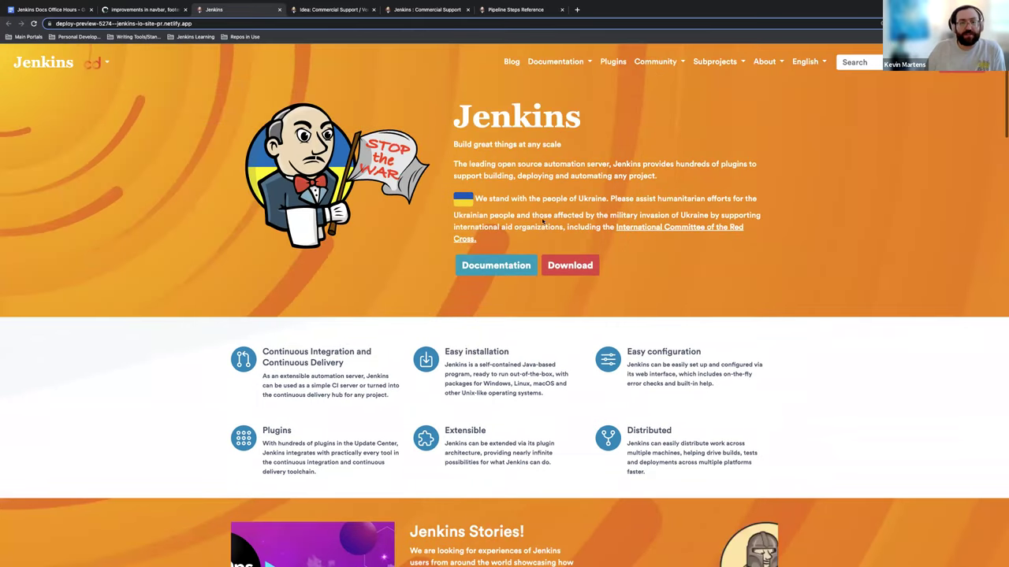
Go back to pull request #5274 and scroll to the reviewer comments on fonts and contrast.
left_click(167, 9)
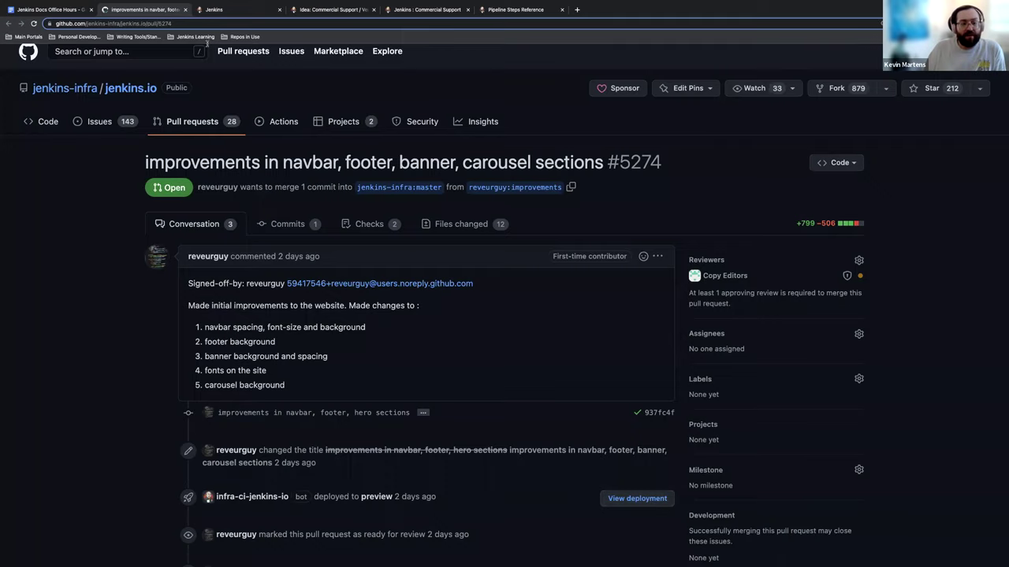
scroll(364, 270, "down", 5)
scroll(364, 270, "down", 3)
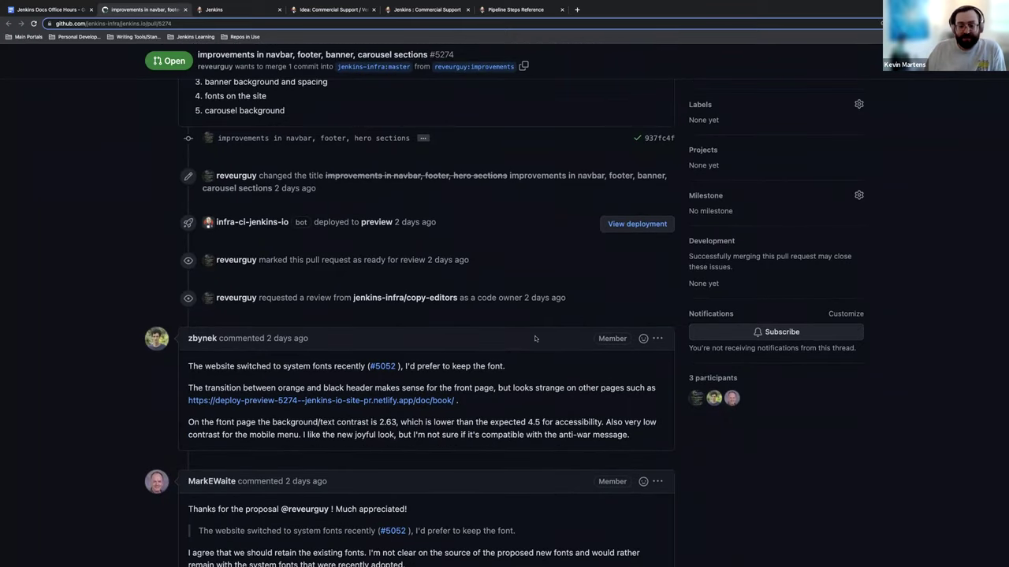
scroll(532, 338, "down", 1)
scroll(527, 335, "up", 3)
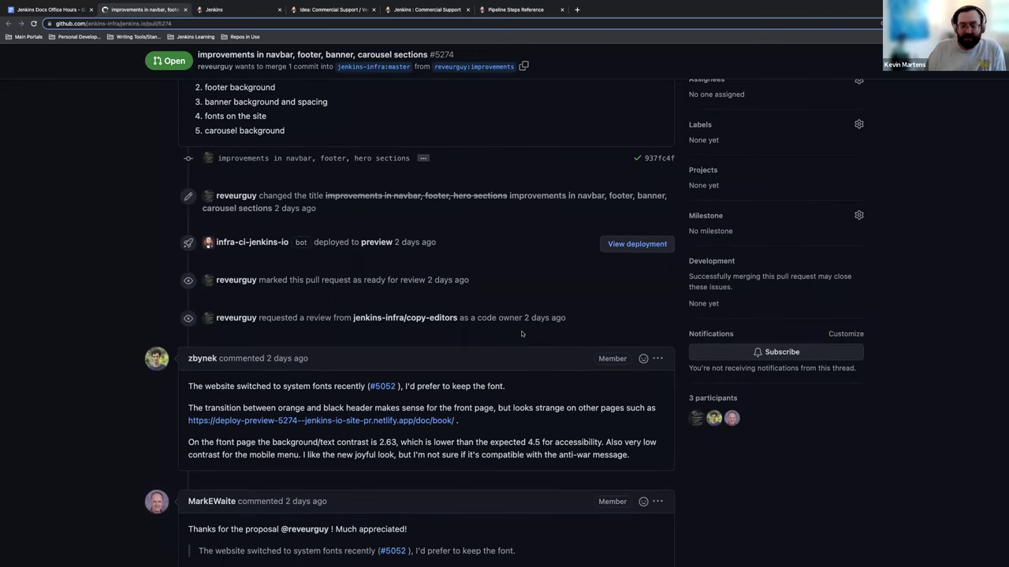
scroll(522, 335, "up", 1)
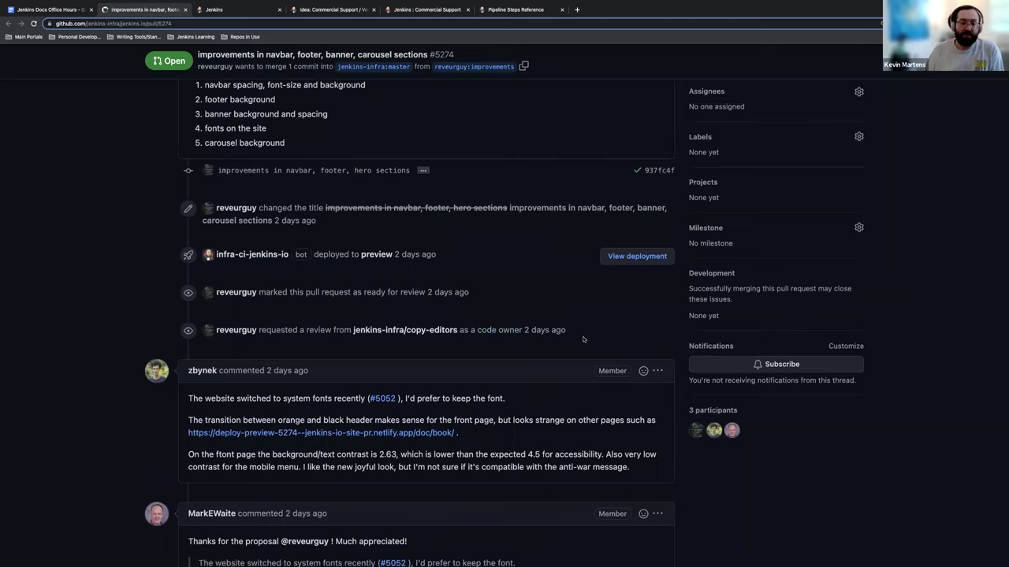
scroll(593, 337, "down", 2)
scroll(561, 318, "down", 2)
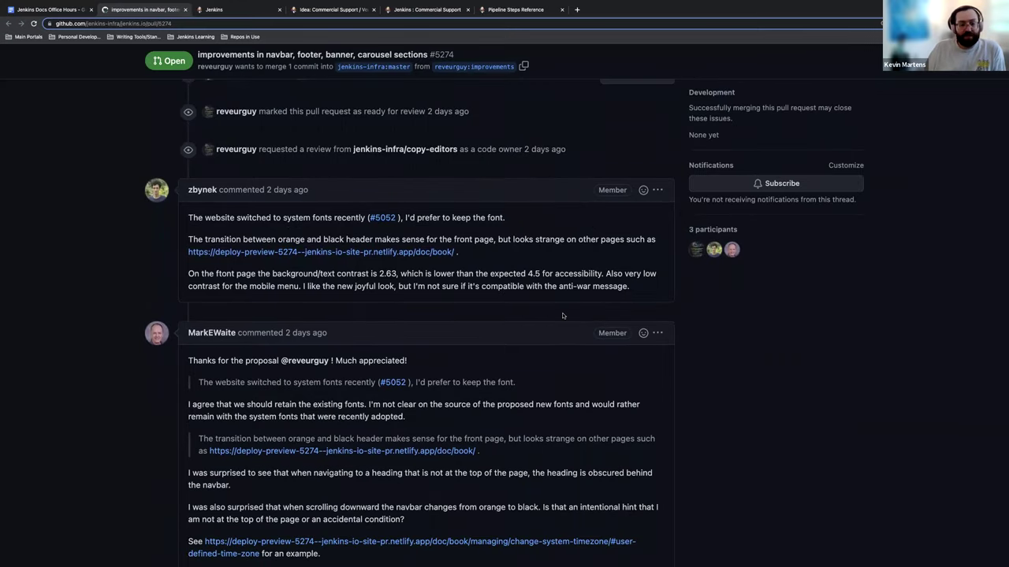
scroll(550, 314, "down", 1)
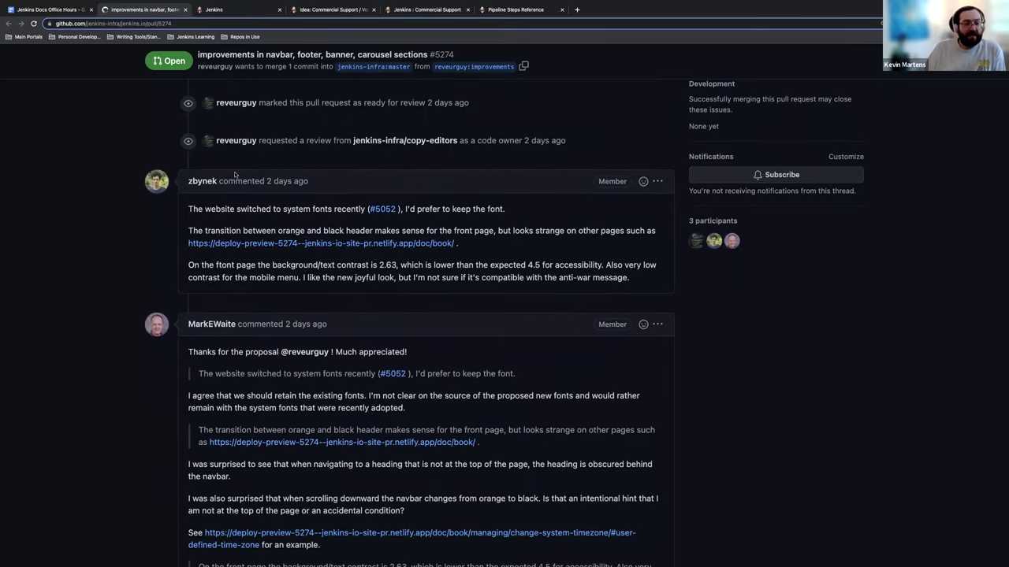
scroll(446, 168, "down", 3)
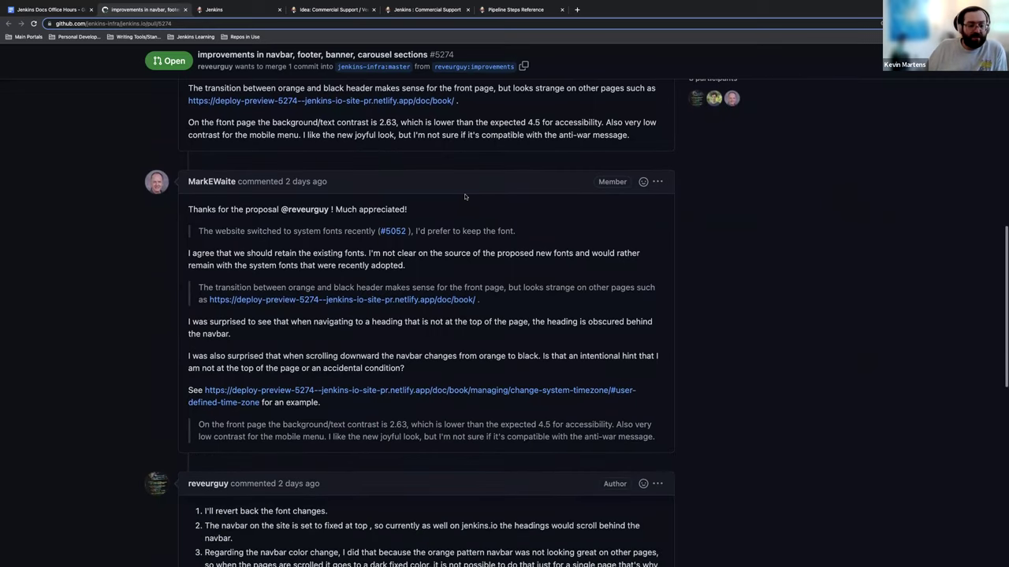
scroll(516, 296, "down", 2)
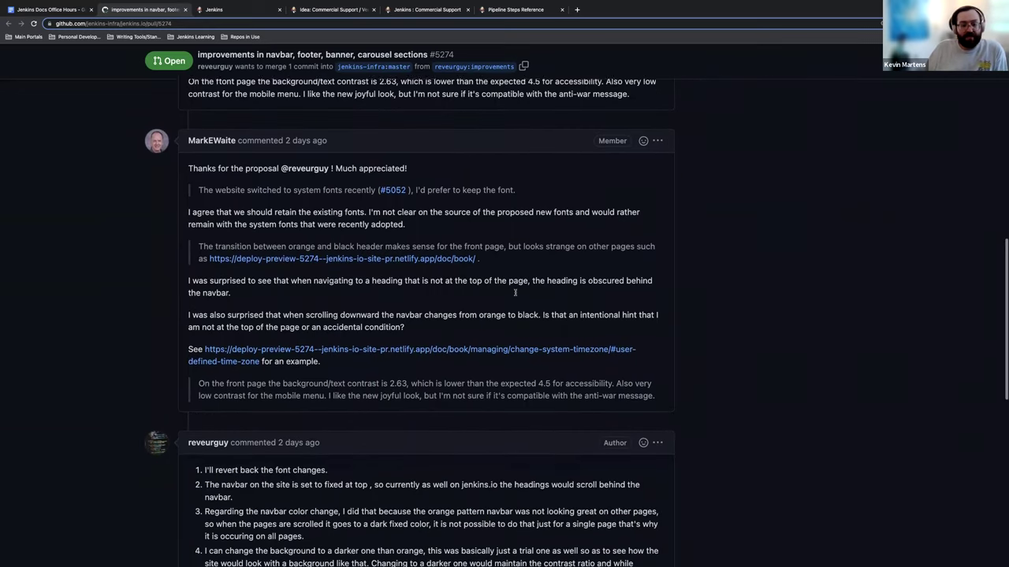
scroll(508, 294, "down", 2)
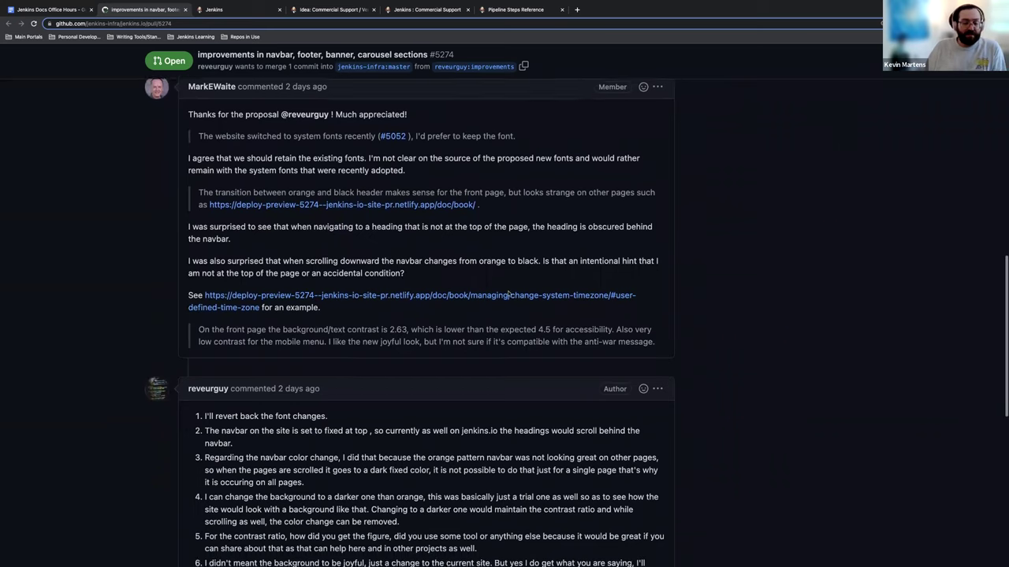
scroll(509, 294, "up", 10)
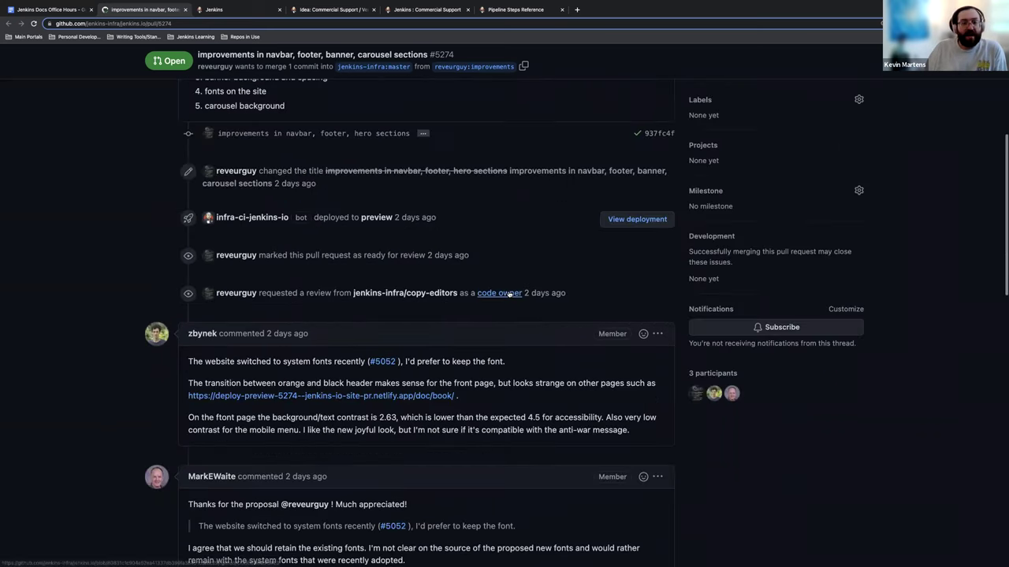
scroll(508, 293, "up", 2)
scroll(504, 296, "down", 1)
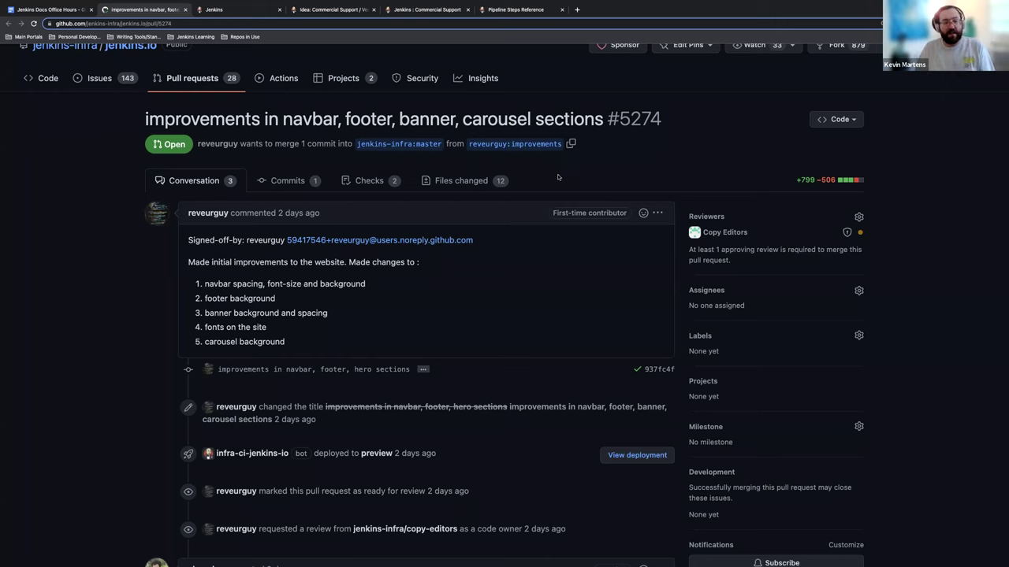
scroll(544, 189, "down", 2)
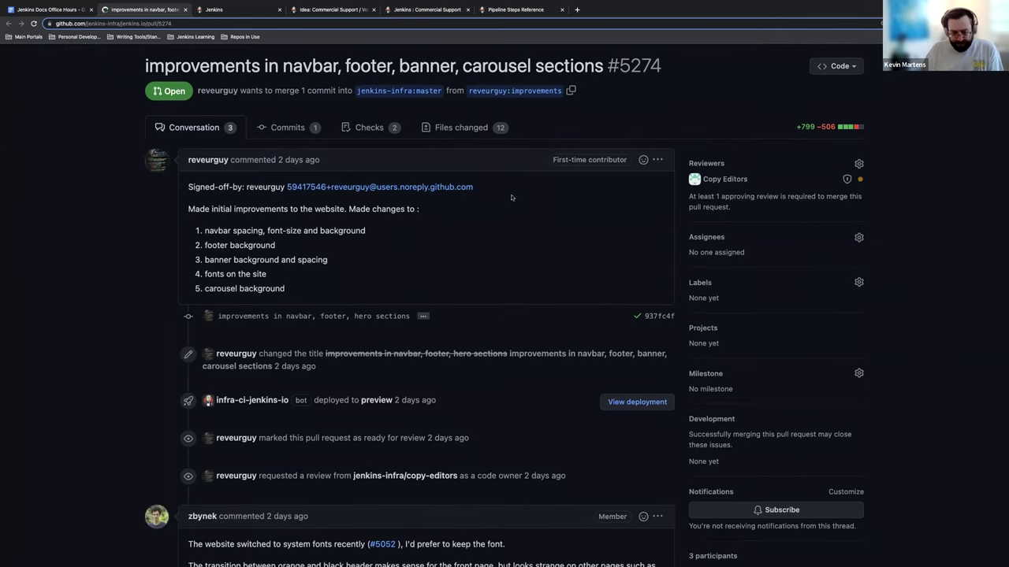
scroll(511, 198, "down", 1)
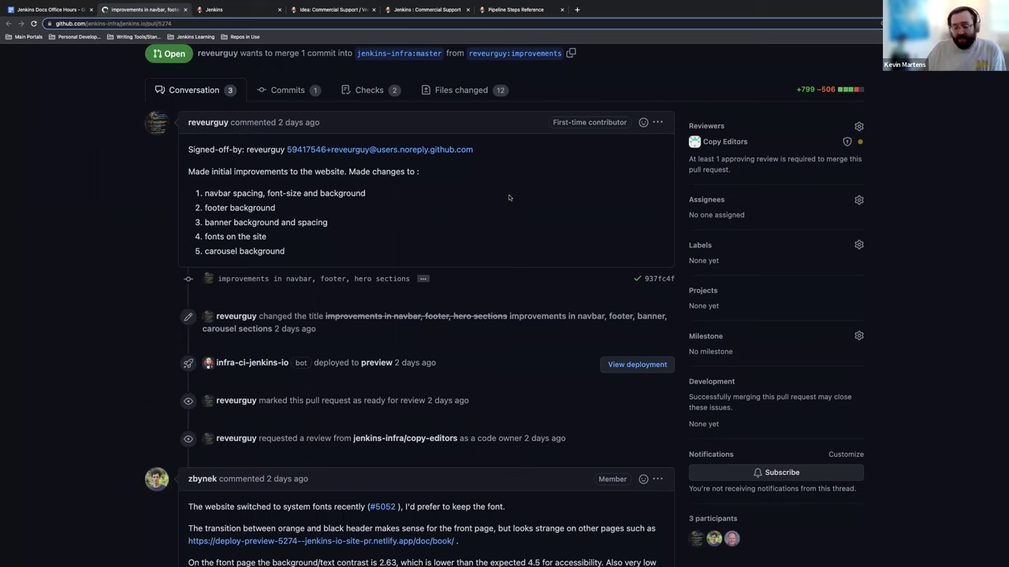
scroll(502, 200, "down", 1)
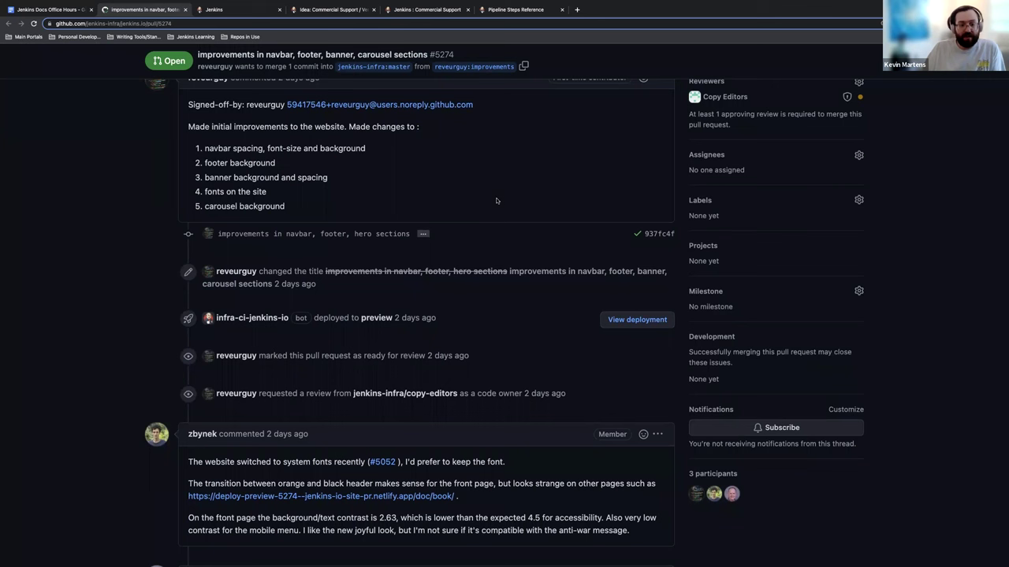
scroll(489, 224, "down", 2)
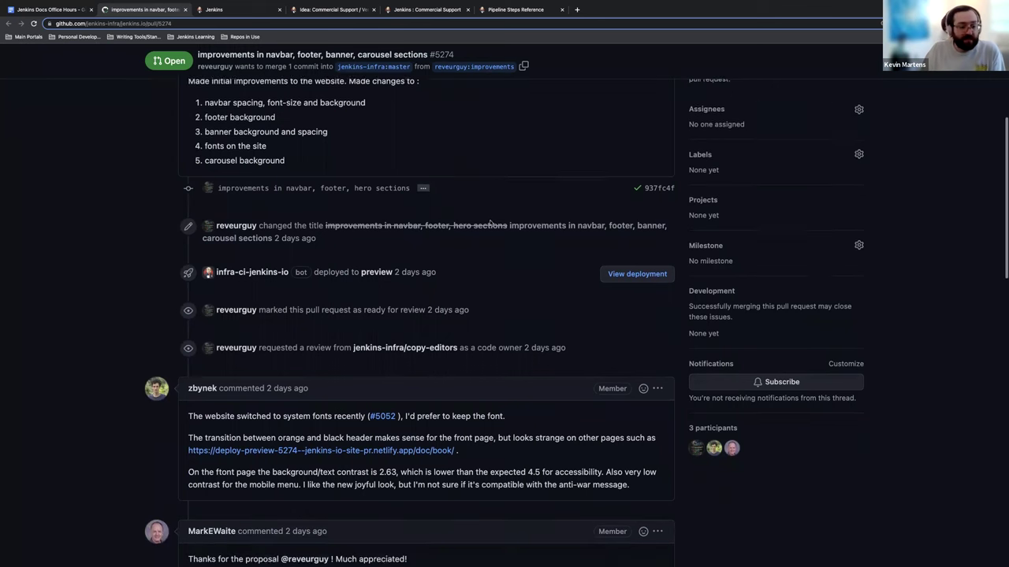
scroll(481, 222, "down", 7)
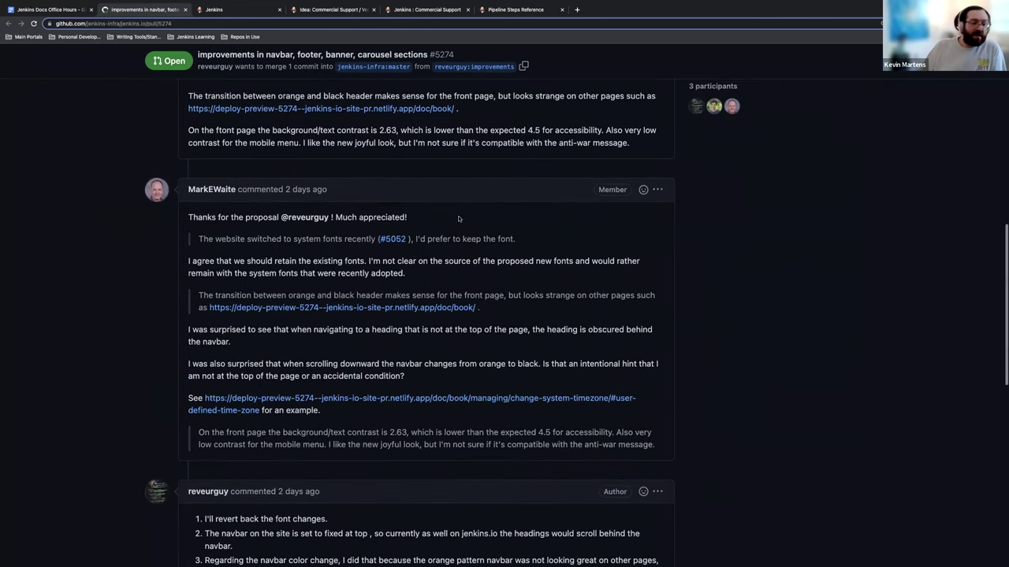
scroll(461, 220, "down", 3)
scroll(458, 219, "down", 1)
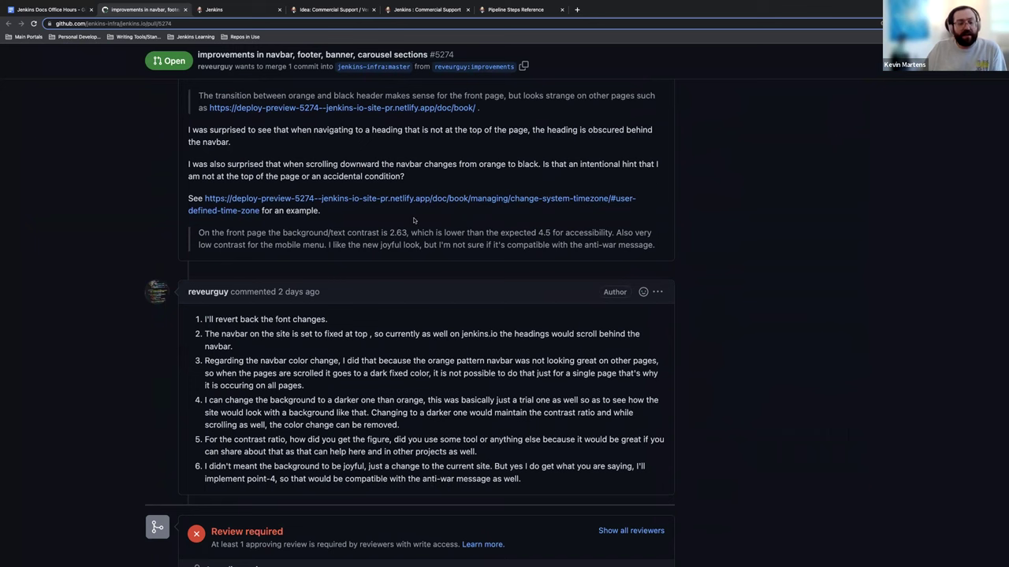
scroll(413, 220, "up", 10)
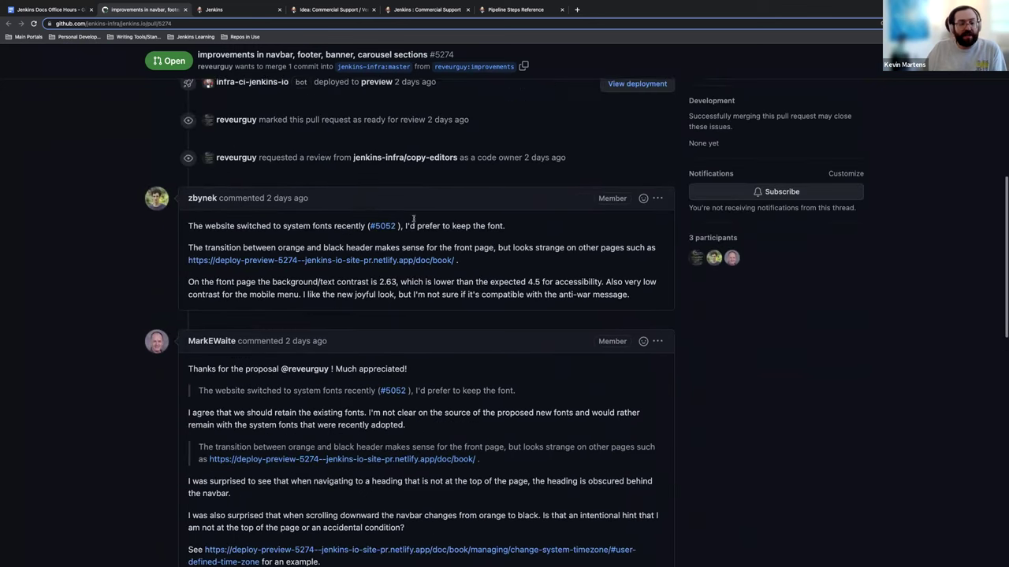
scroll(413, 220, "up", 7)
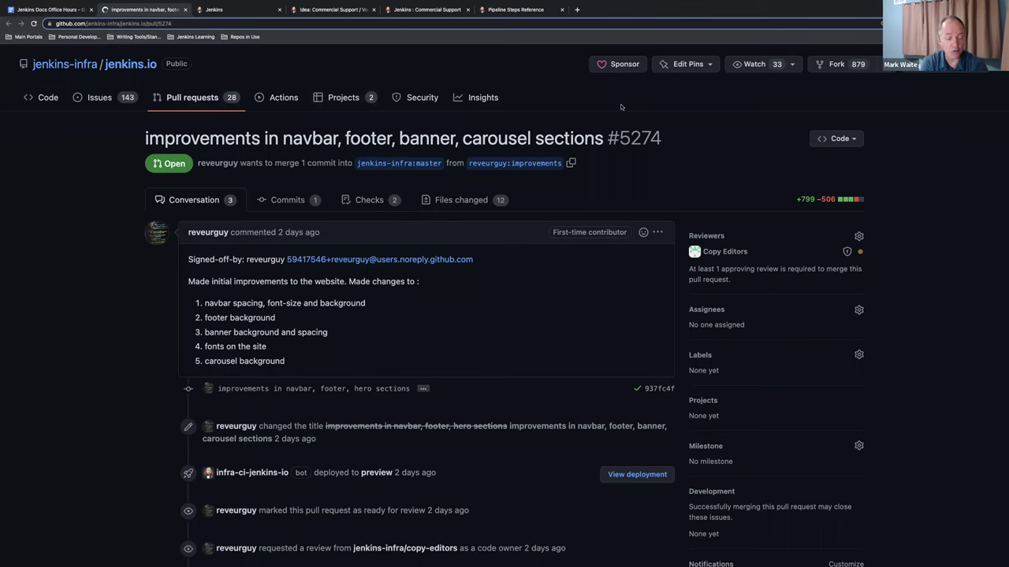
scroll(629, 157, "down", 3)
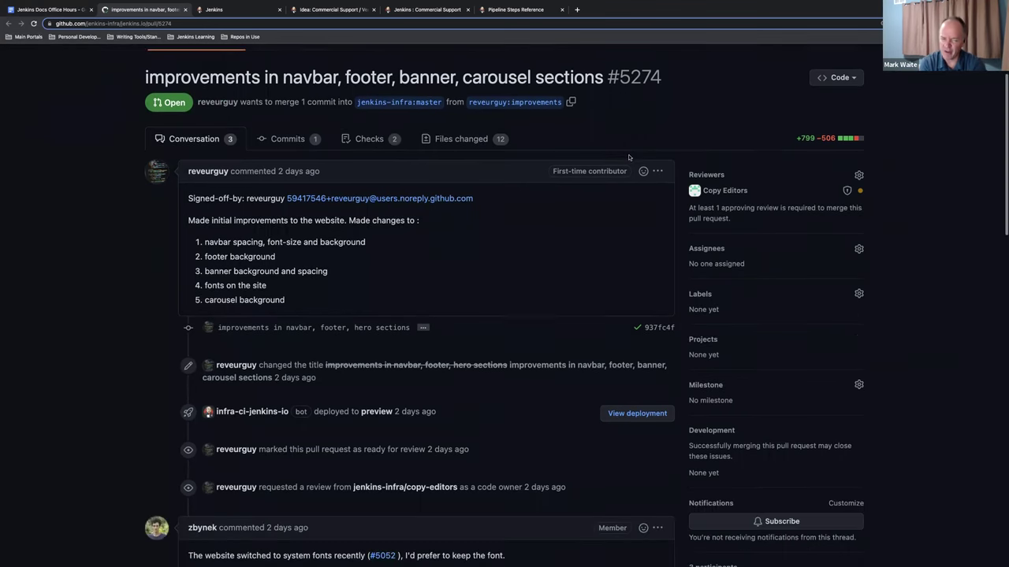
scroll(629, 157, "down", 2)
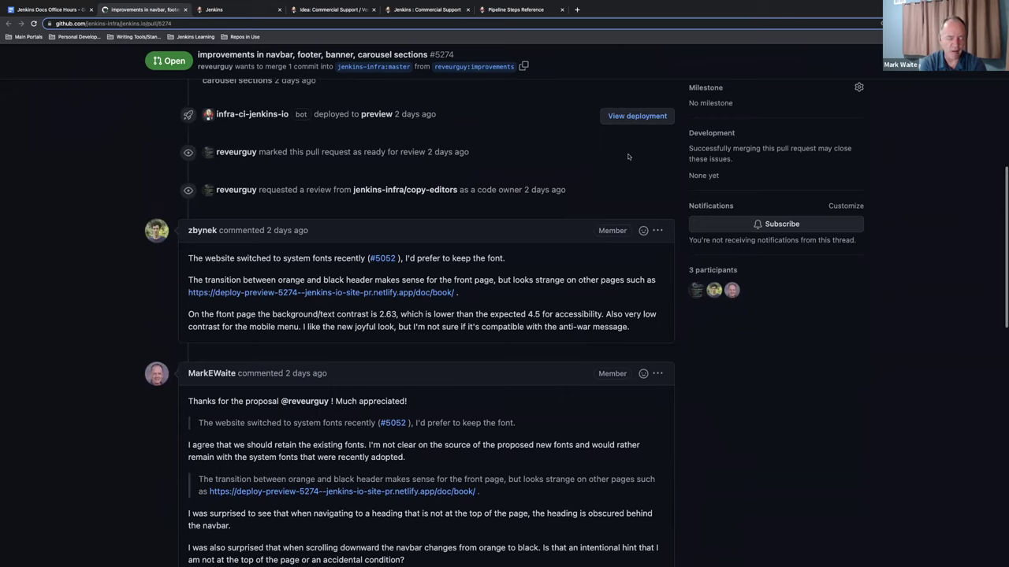
scroll(628, 157, "down", 4)
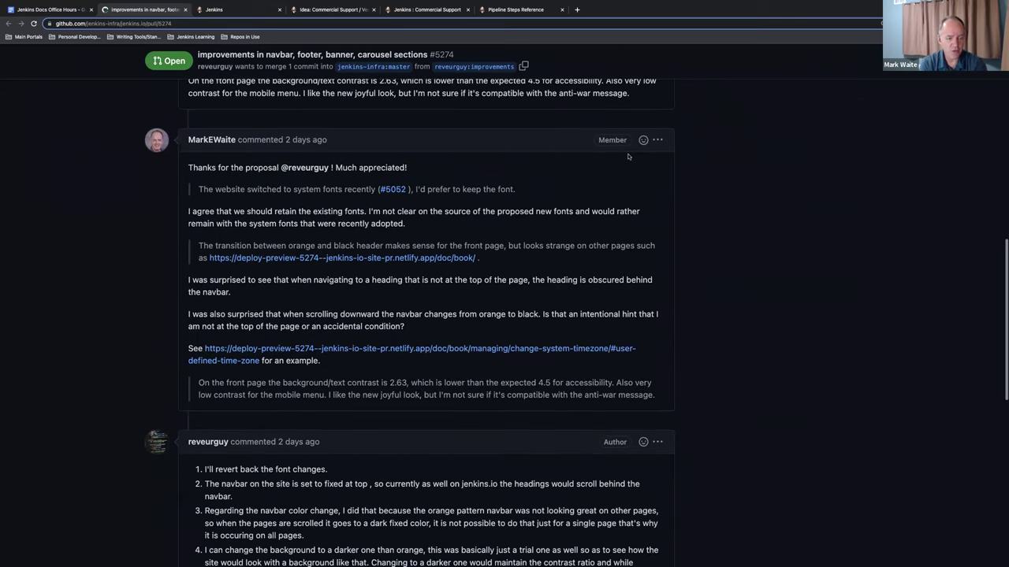
scroll(628, 157, "up", 2)
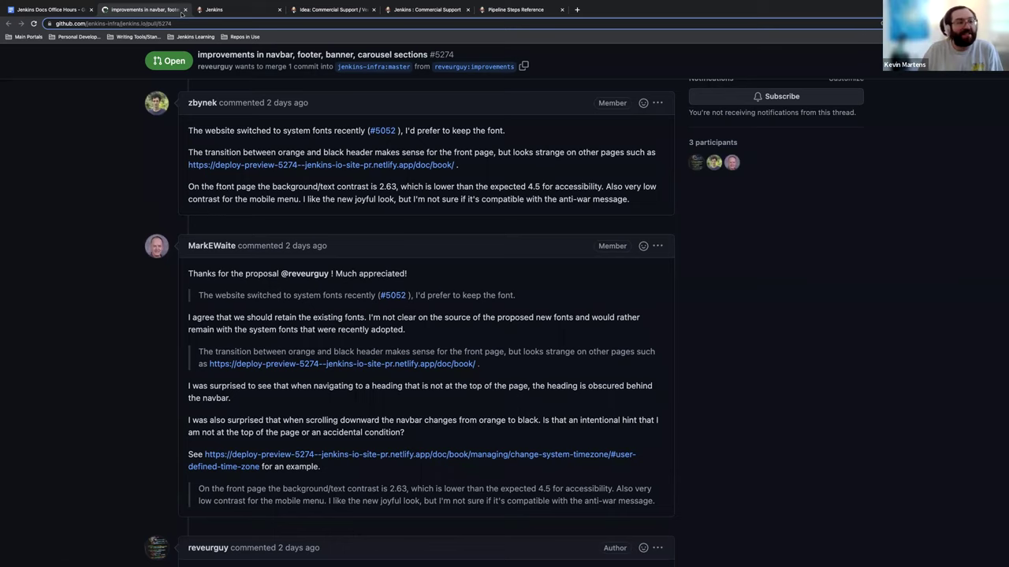
Switch back to the Jenkins Docs Office Hours notes and scroll up toward the News section.
left_click(59, 11)
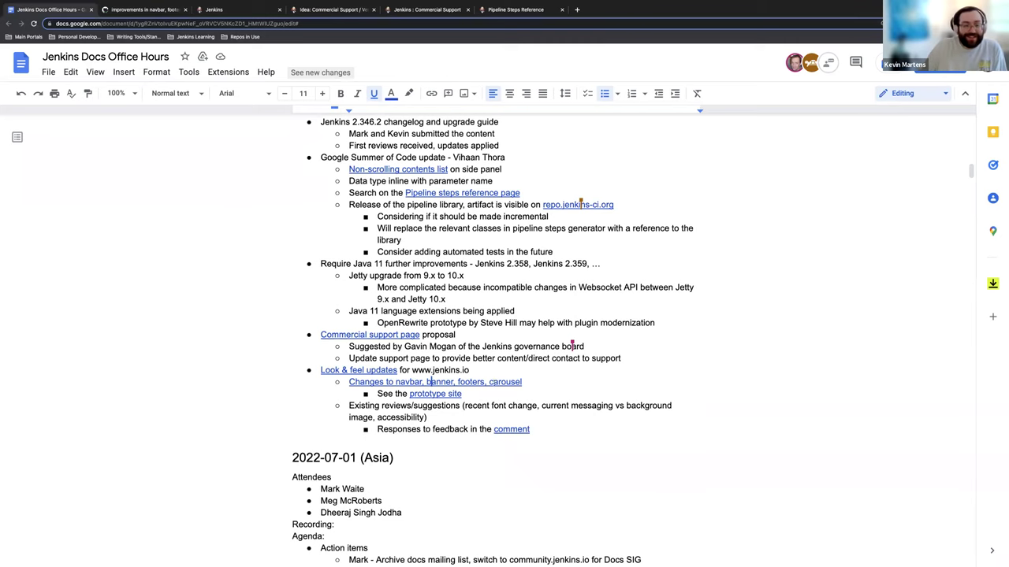
scroll(492, 386, "up", 3)
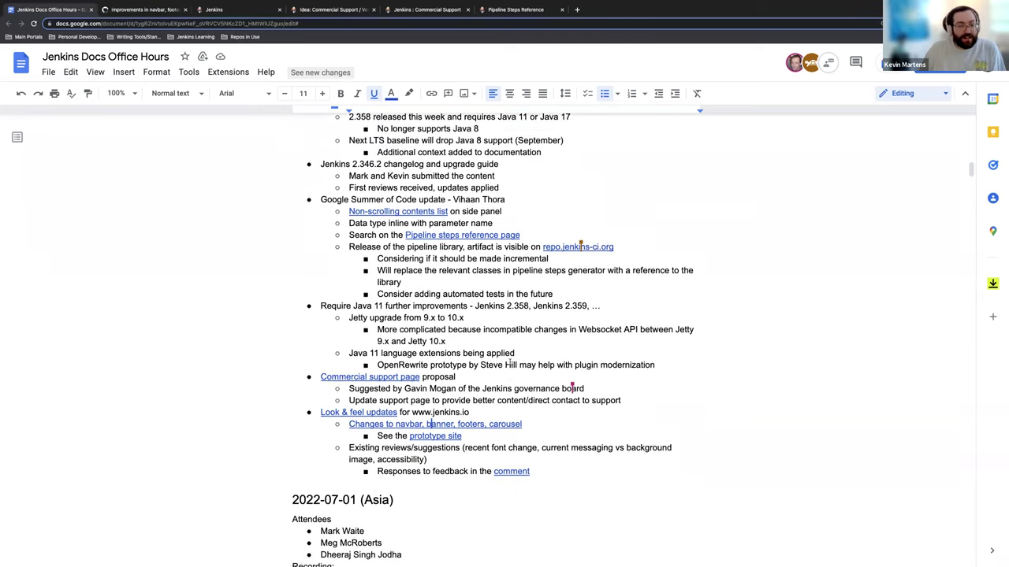
scroll(509, 360, "up", 2)
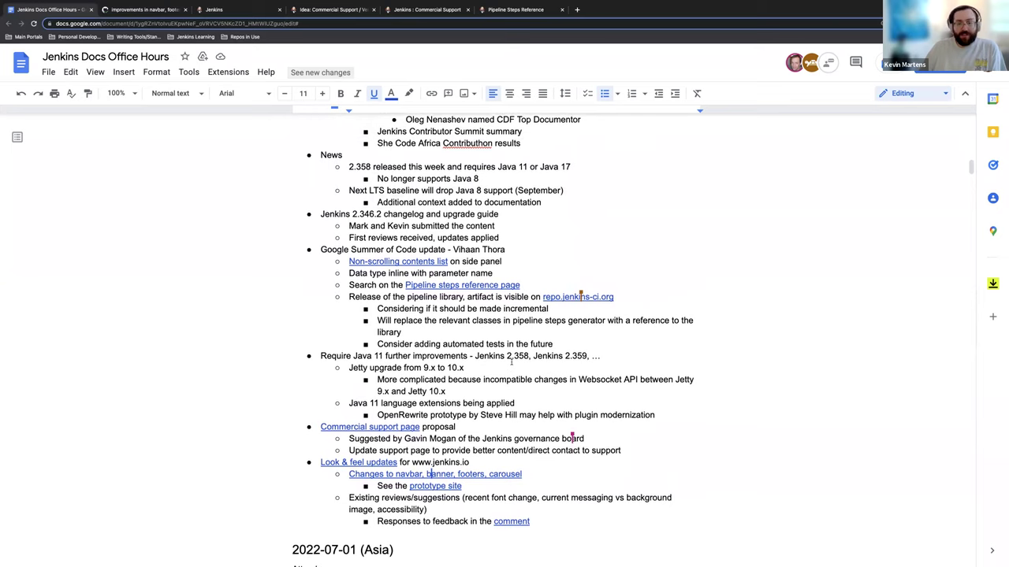
scroll(512, 366, "up", 1)
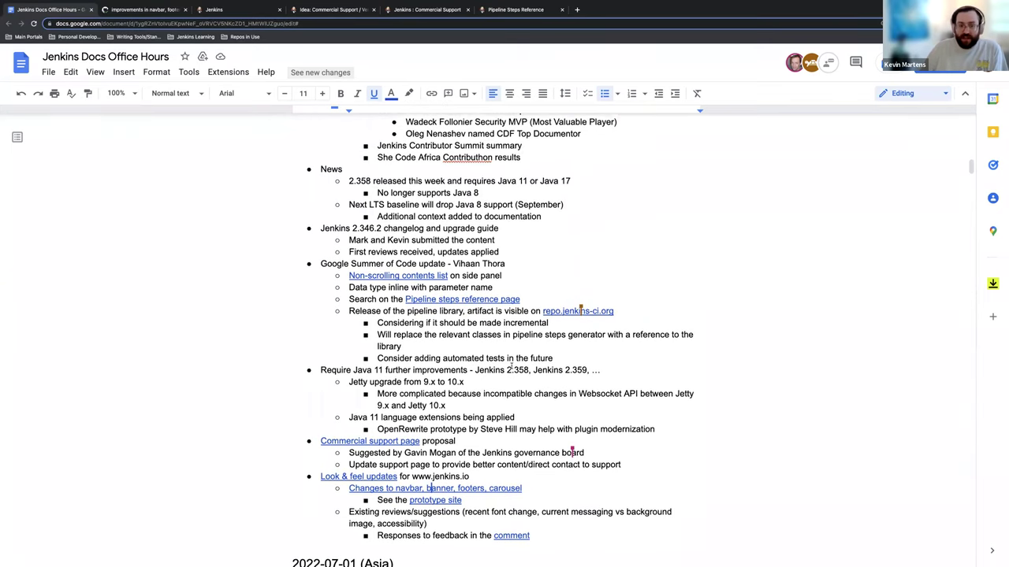